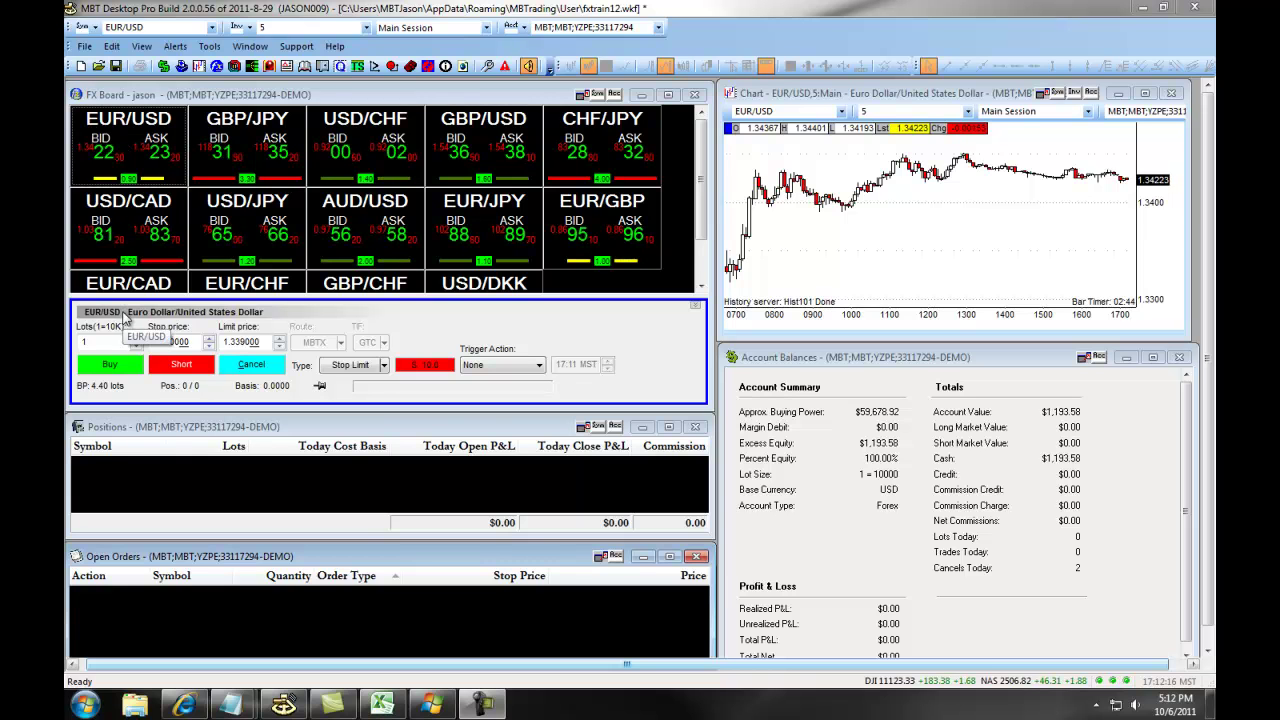
Keep the EUR/USD ticket as Stop Limit and raise the stop to 1.350000, limit 1.351000
{"action": "left_click", "coordinate": [383, 365]}
{"action": "left_click", "coordinate": [368, 420]}
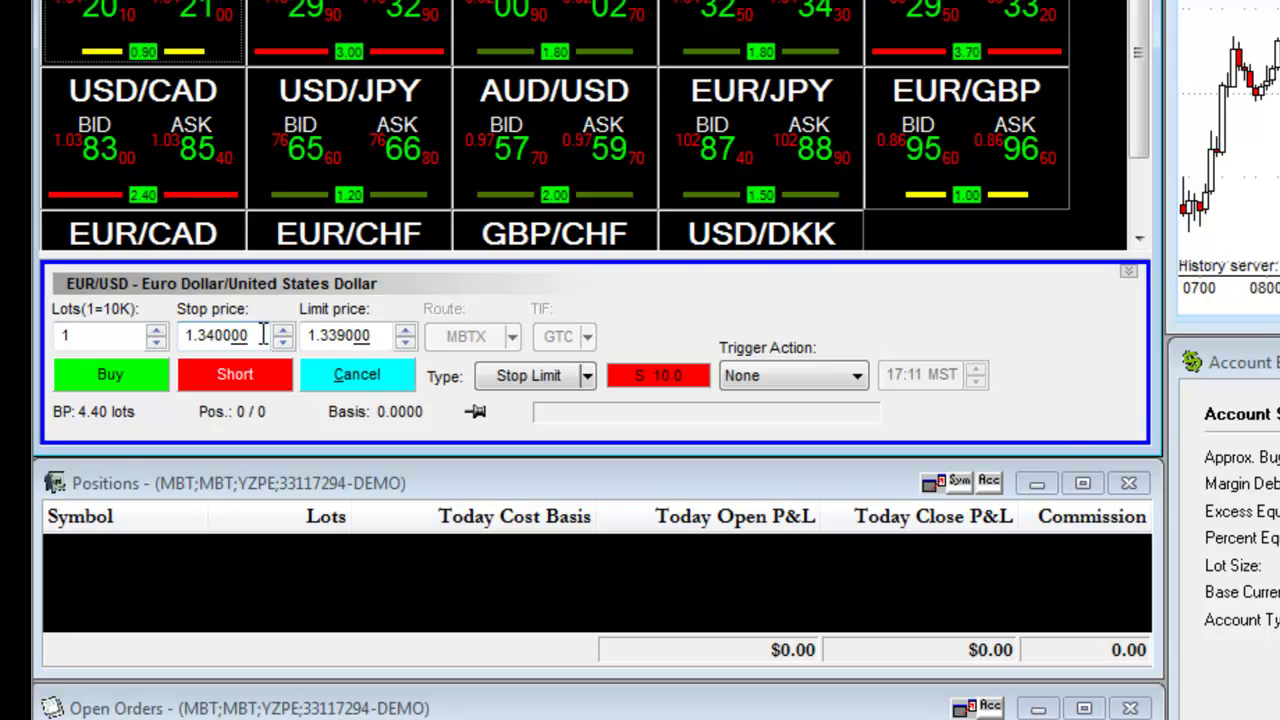
{"action": "left_click", "coordinate": [257, 337]}
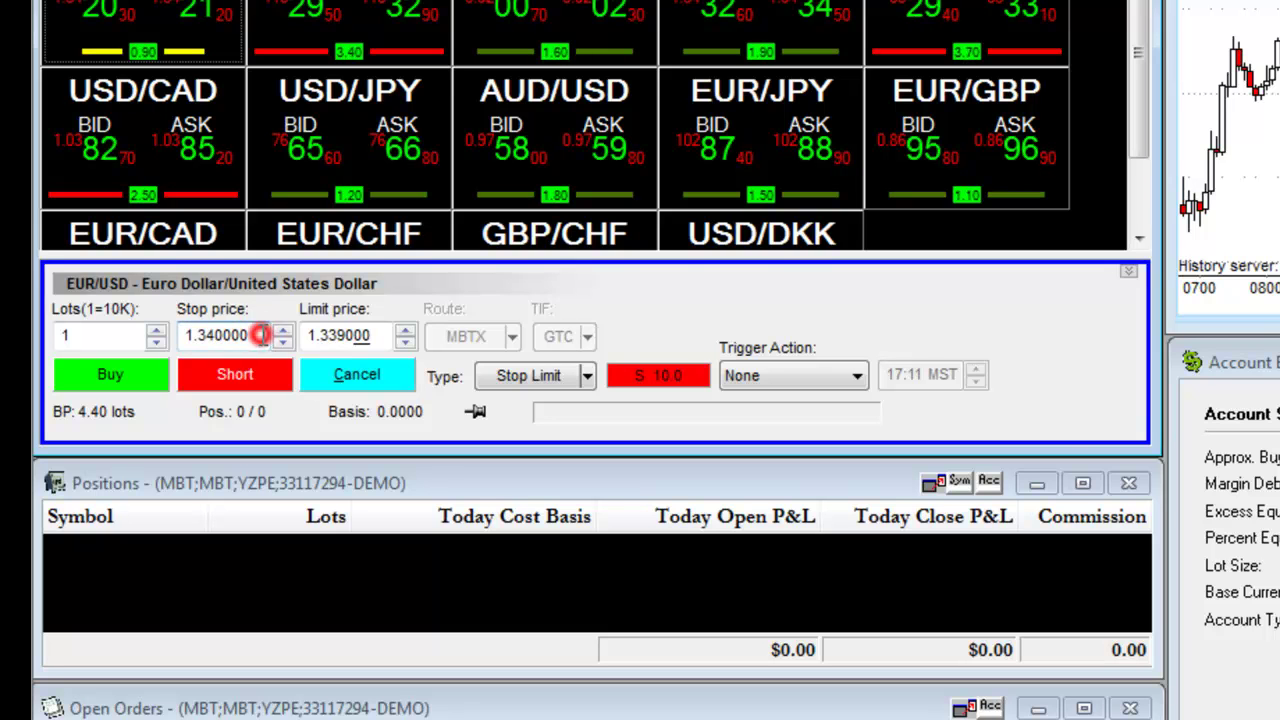
{"action": "double_click", "coordinate": [245, 337]}
{"action": "left_click", "coordinate": [255, 337]}
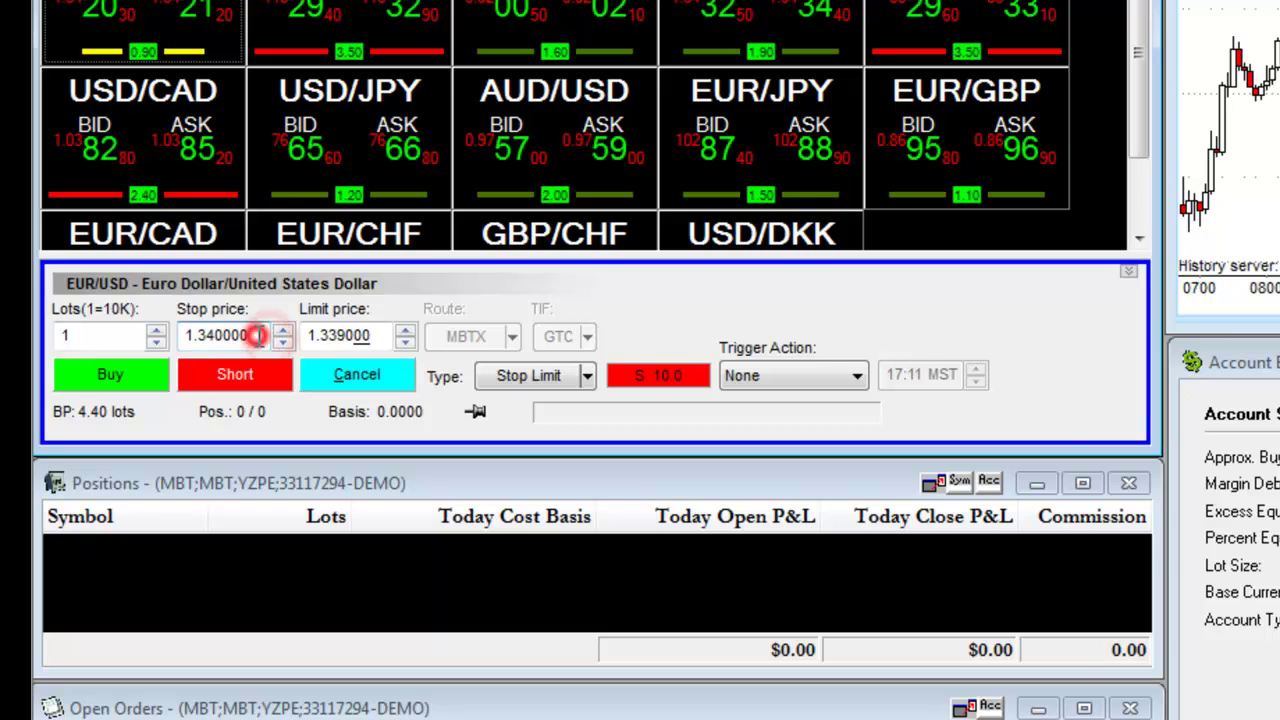
{"action": "key", "text": "BackSpace"}
{"action": "key", "text": "BackSpace"}
{"action": "key", "text": "BackSpace"}
{"action": "left_click", "coordinate": [284, 330]}
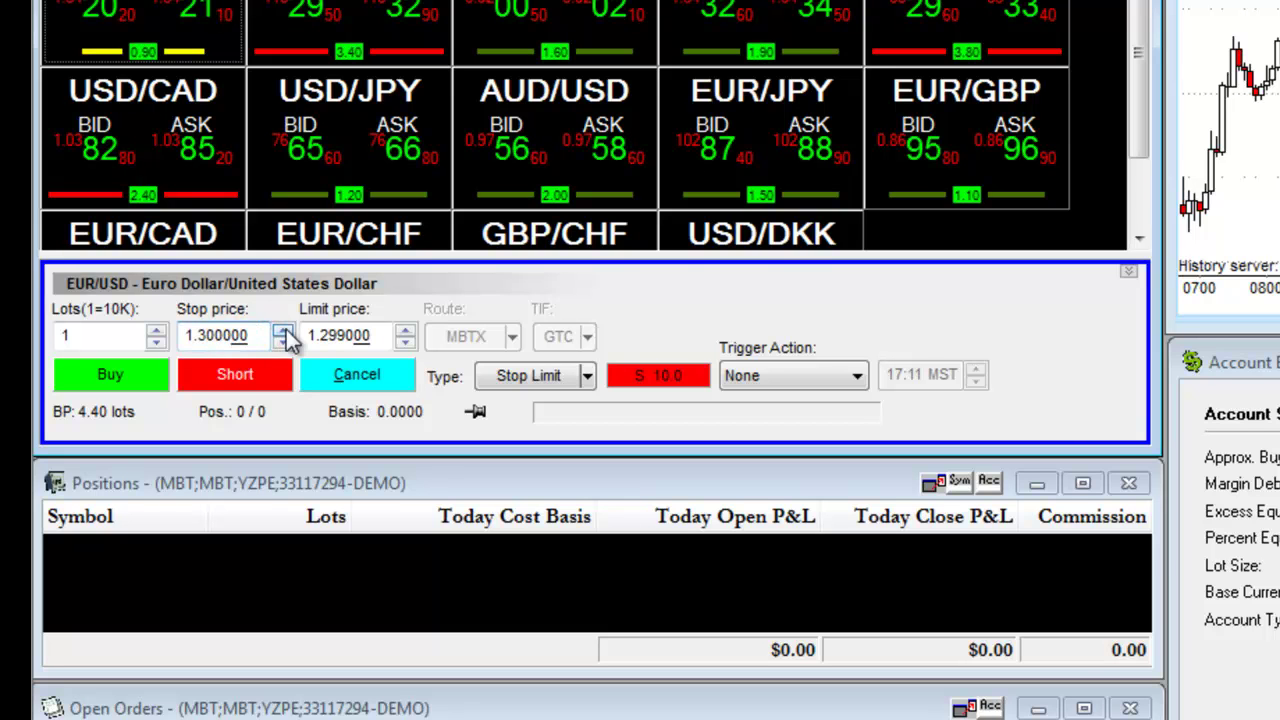
{"action": "double_click", "coordinate": [360, 334]}
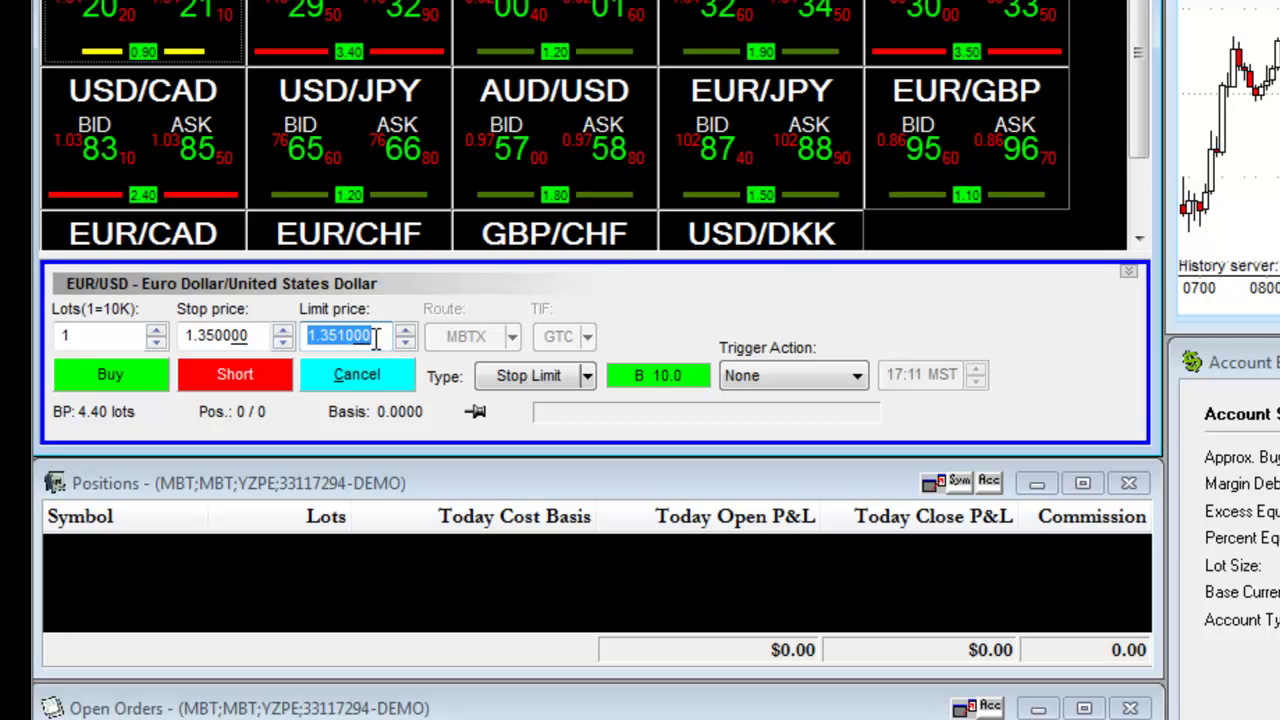
Submit the 1.3500/1.3510 buy stop limit, review it in Change Order unchanged, then cancel it
{"action": "left_click", "coordinate": [116, 377]}
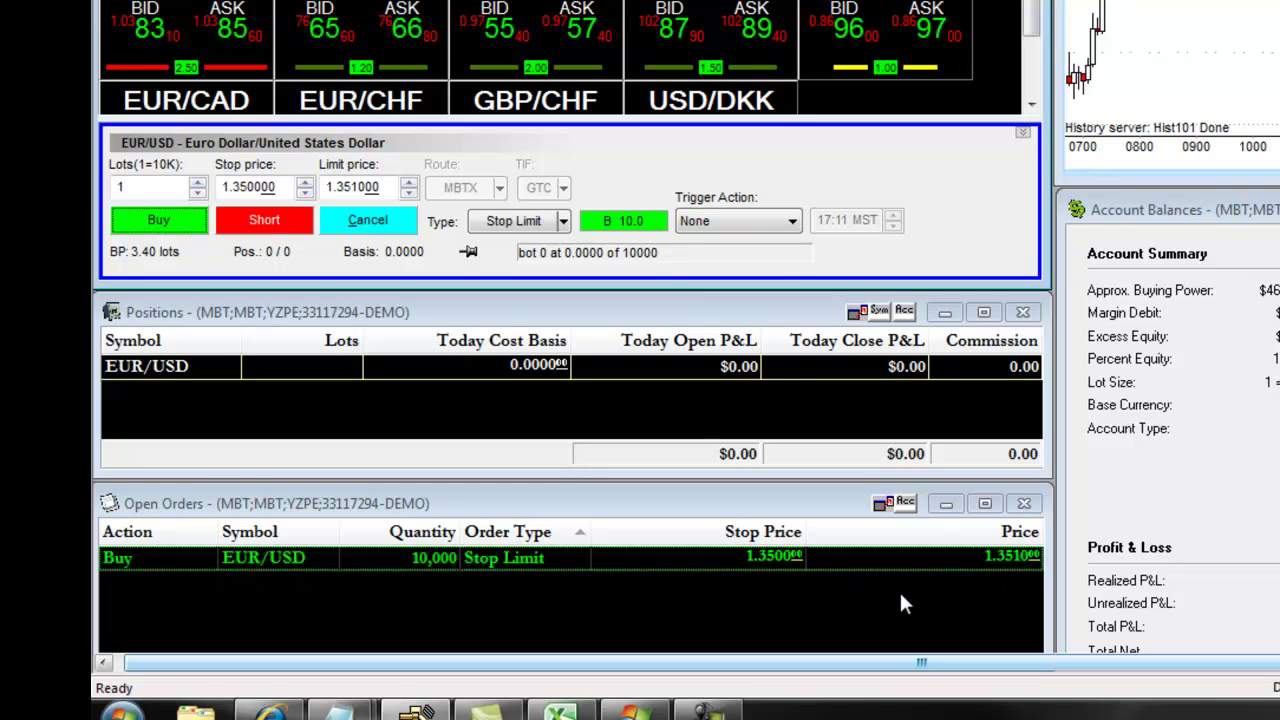
{"action": "right_click", "coordinate": [516, 555]}
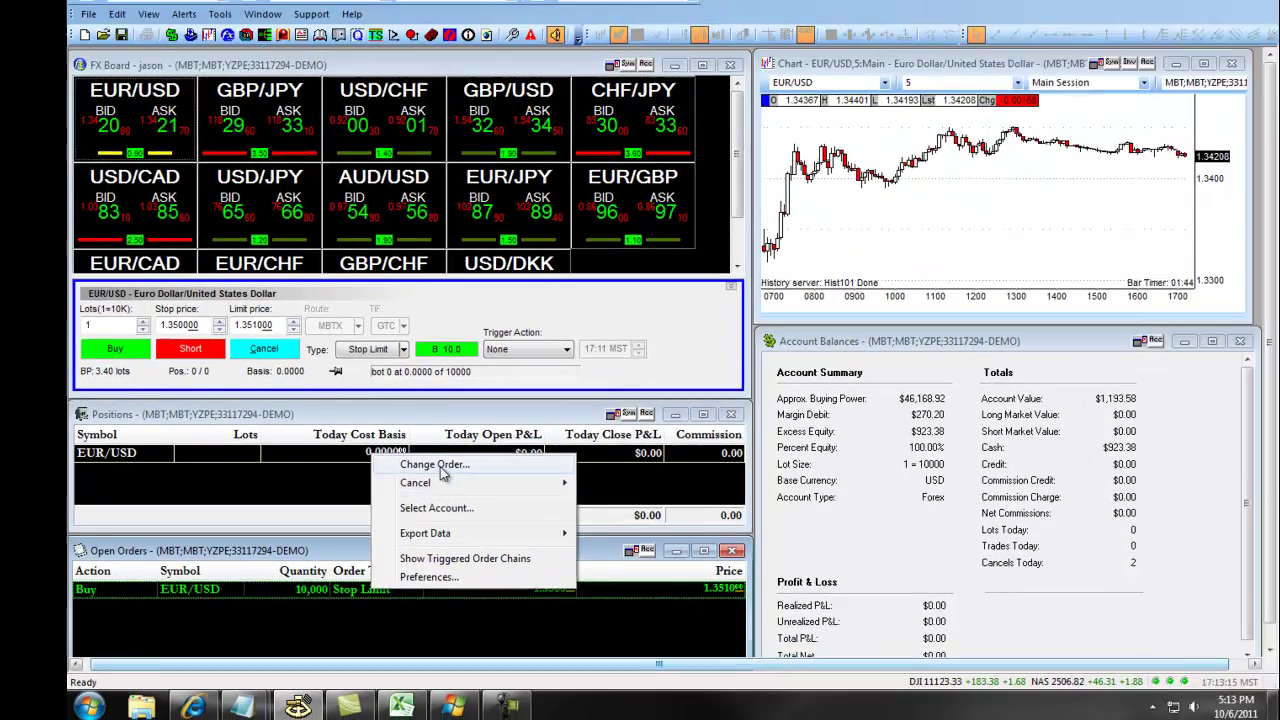
{"action": "left_click", "coordinate": [442, 466]}
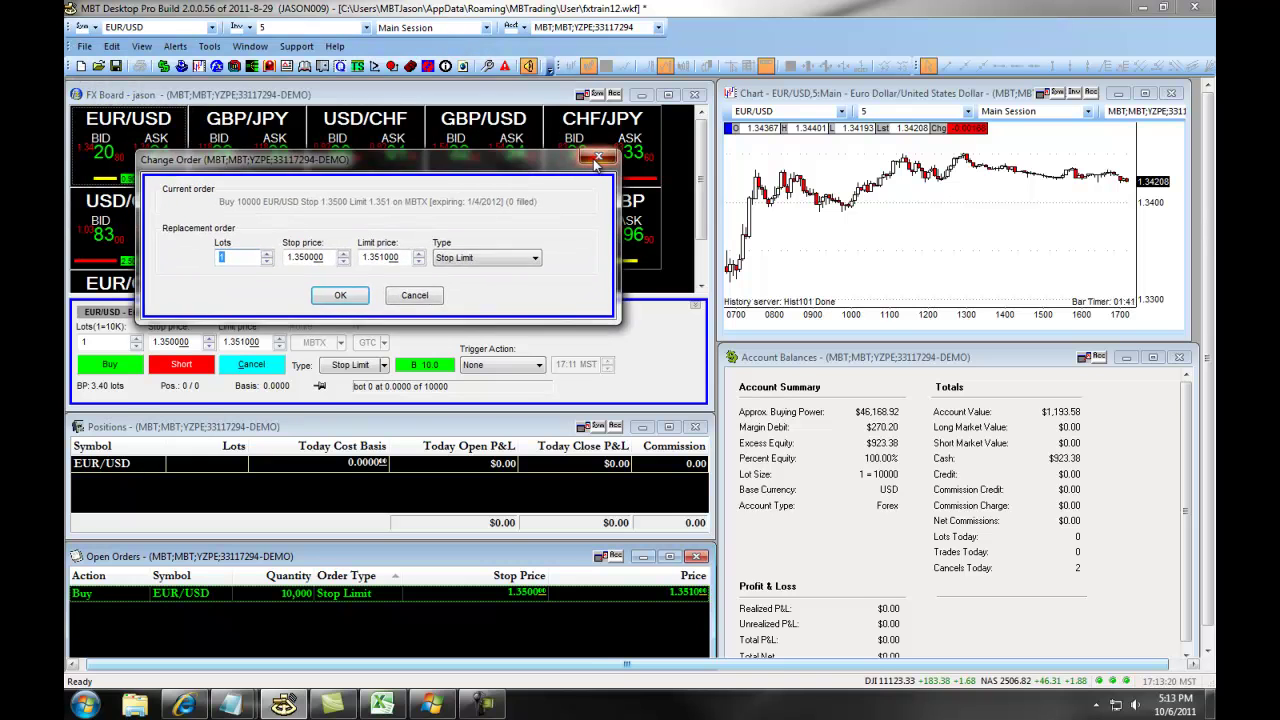
{"action": "left_click", "coordinate": [414, 280]}
{"action": "right_click", "coordinate": [441, 595]}
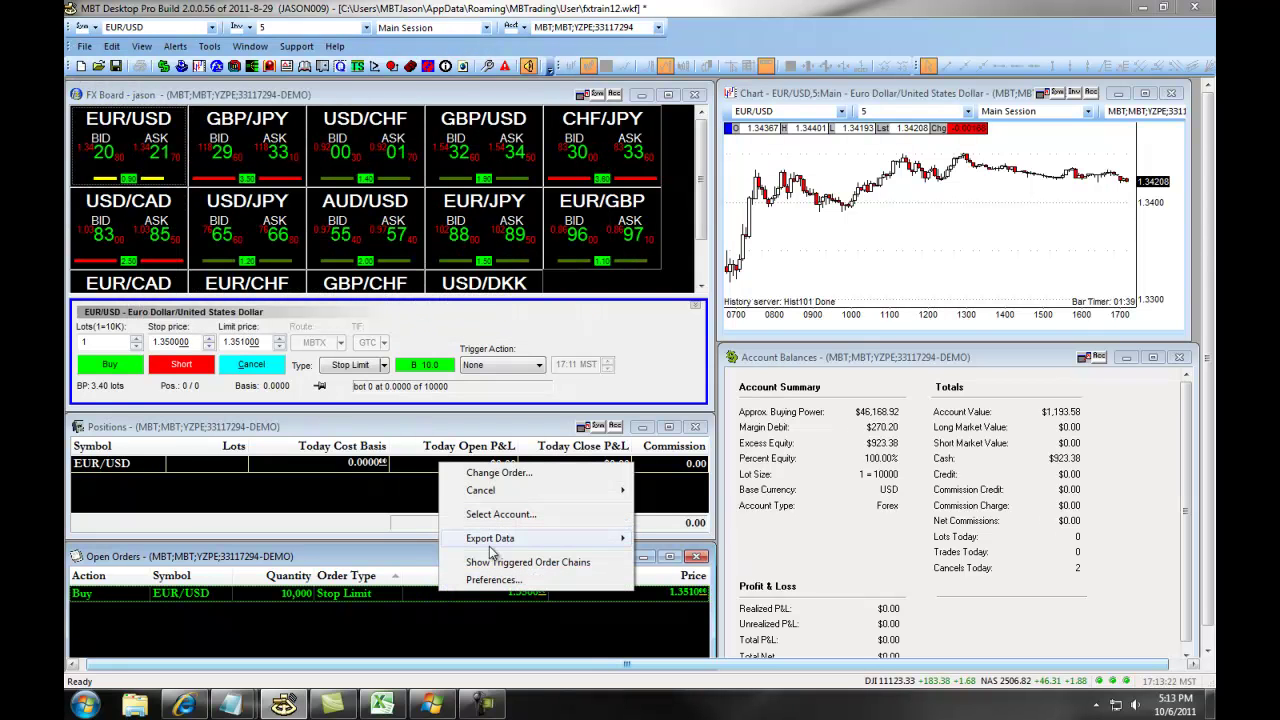
{"action": "mouse_move", "coordinate": [500, 490]}
{"action": "left_click", "coordinate": [636, 492]}
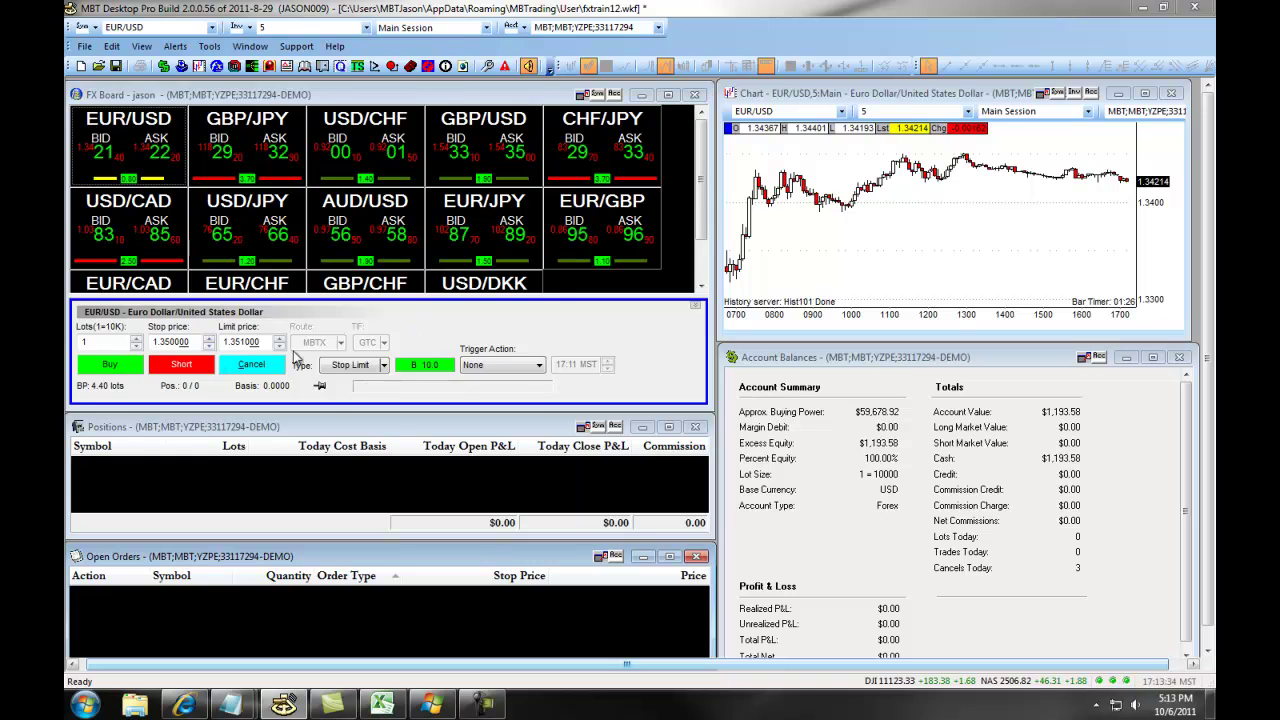
Lower the stop to 1.340000 (limit 1.339000) and submit the 10,000 EUR/USD sell short
{"action": "double_click", "coordinate": [196, 341]}
{"action": "type", "text": "1.35000"}
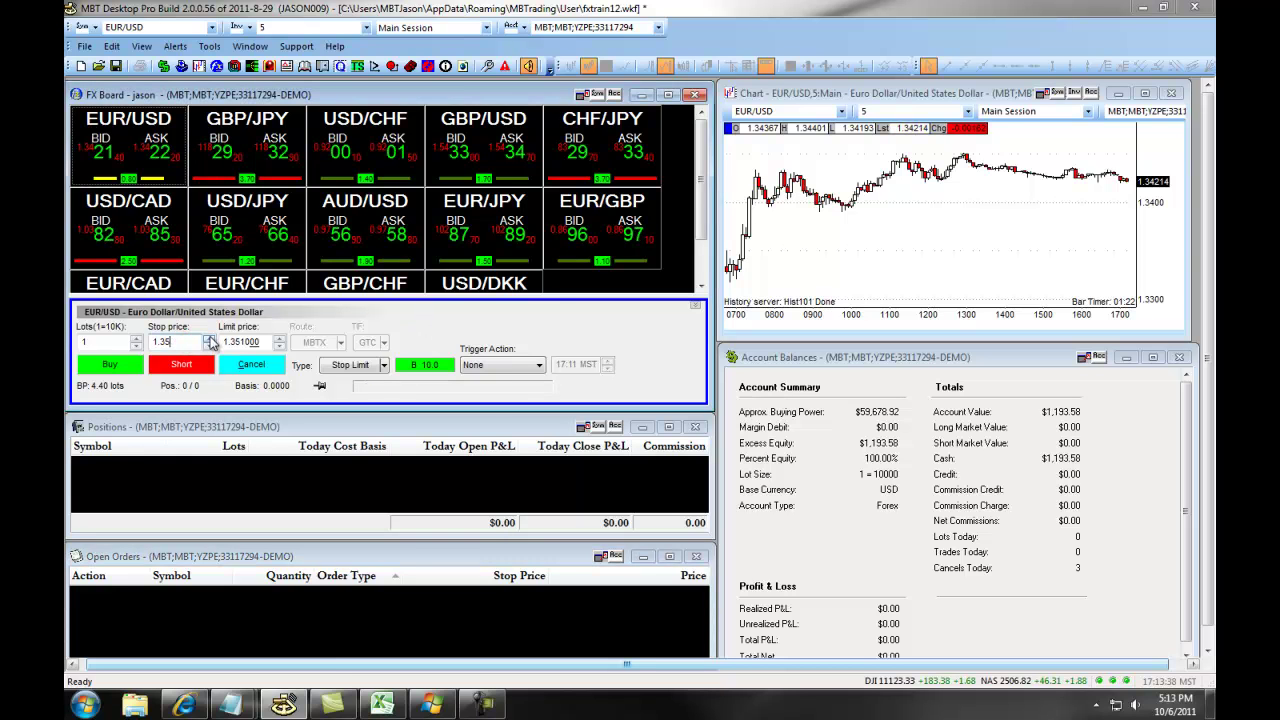
{"action": "left_click", "coordinate": [211, 345]}
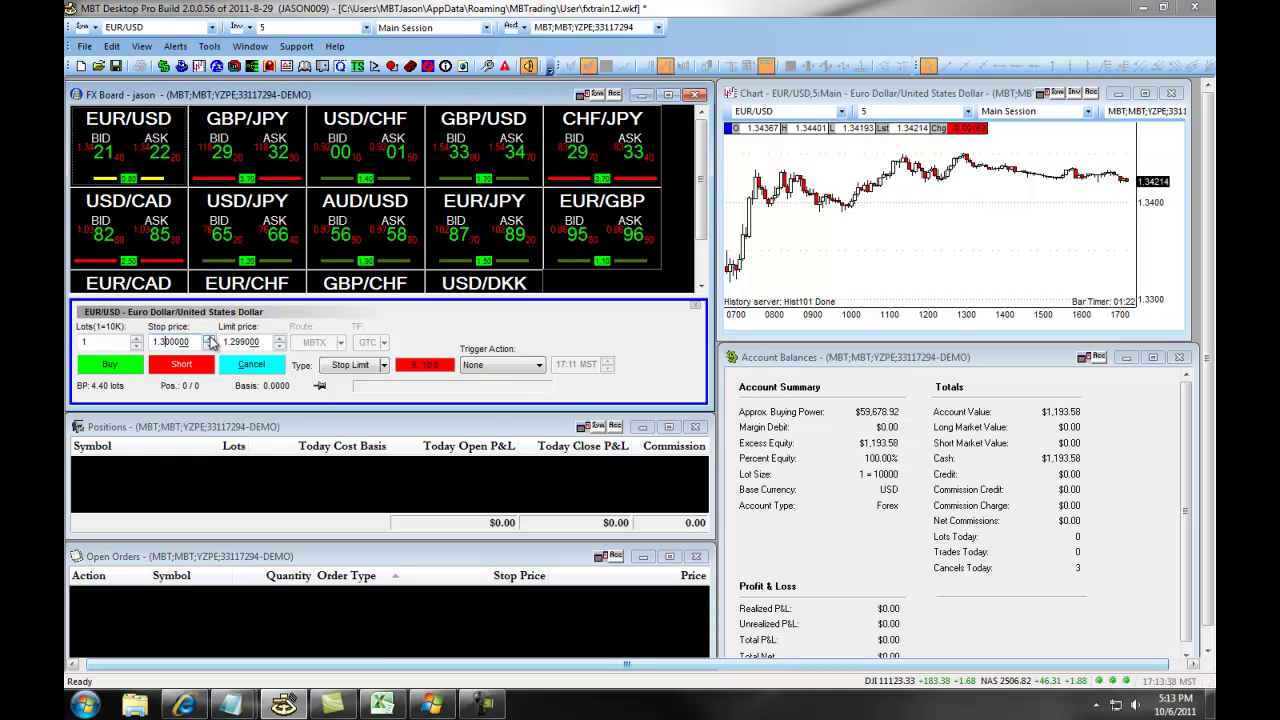
{"action": "double_click", "coordinate": [264, 342]}
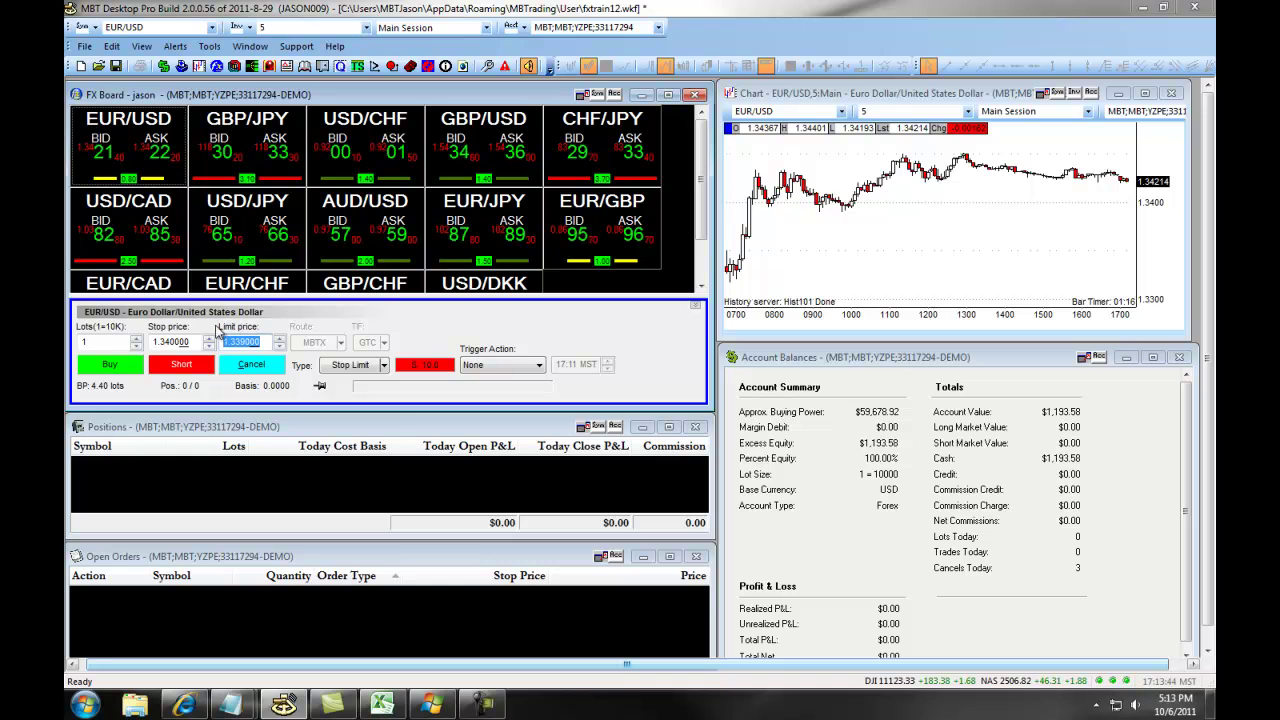
{"action": "left_click", "coordinate": [186, 368]}
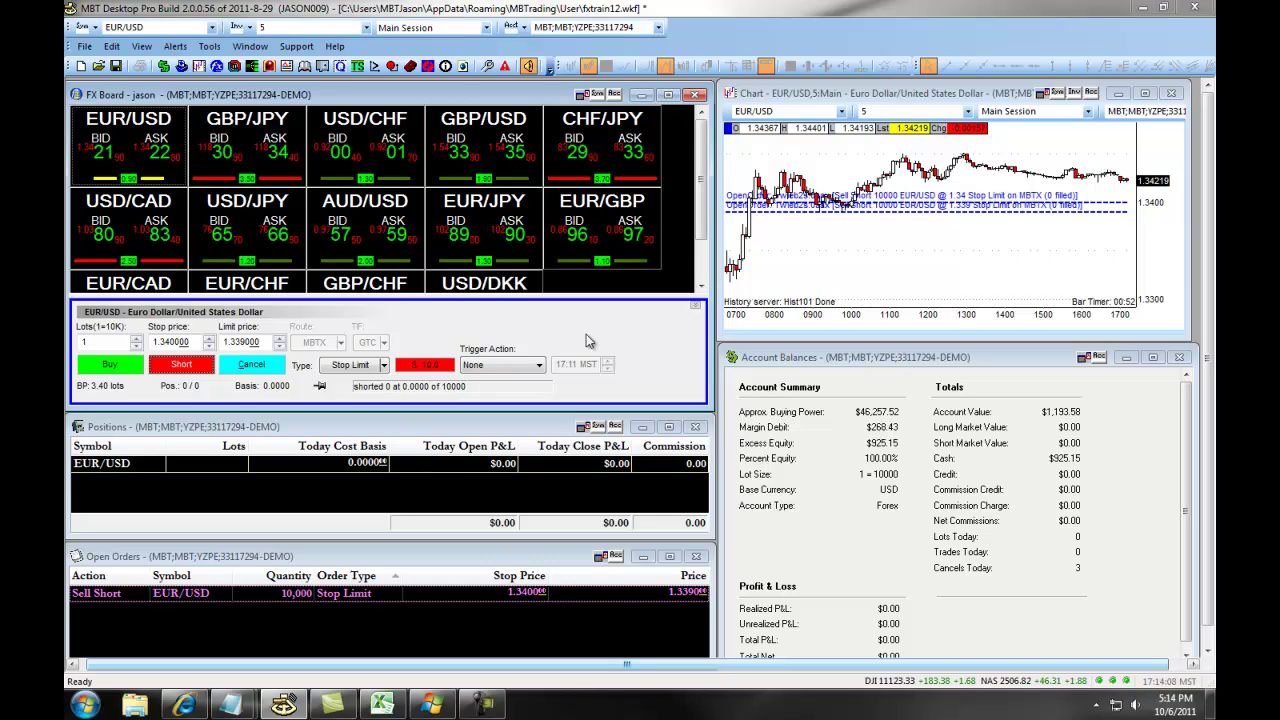
Cancel the pending sell short order and buy one lot of EUR/USD at market
{"action": "right_click", "coordinate": [356, 593]}
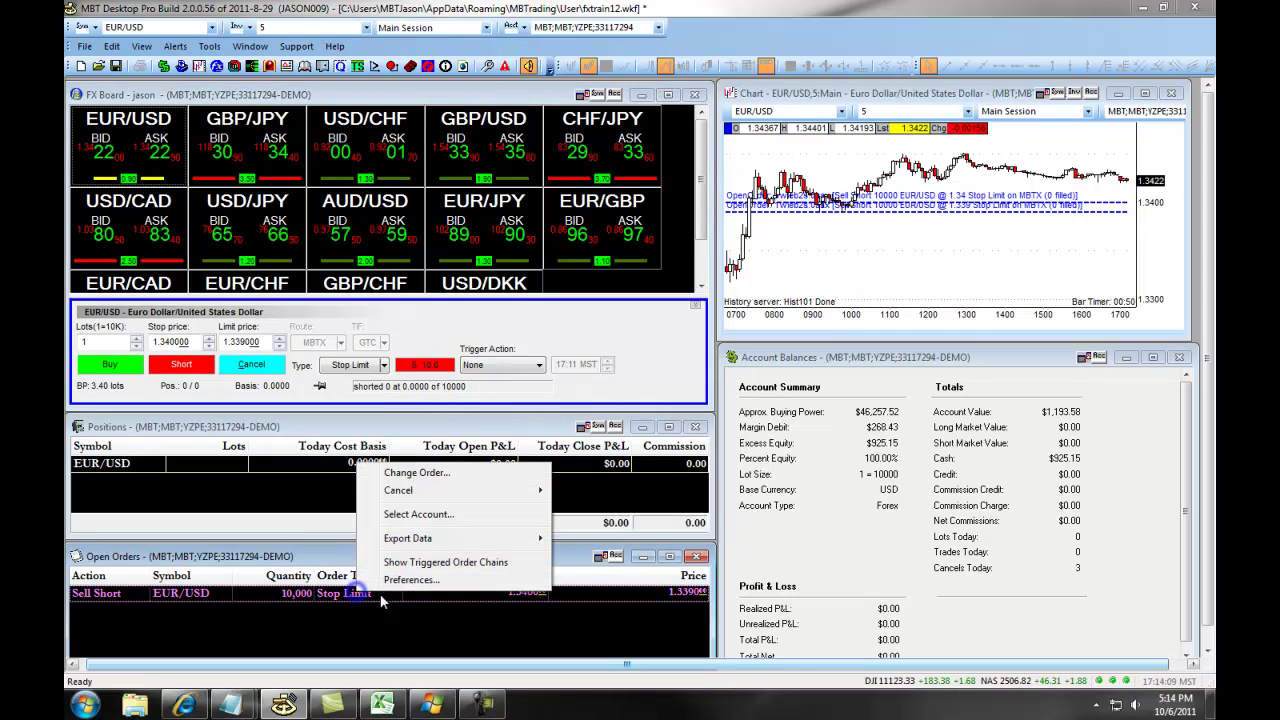
{"action": "left_click", "coordinate": [590, 490]}
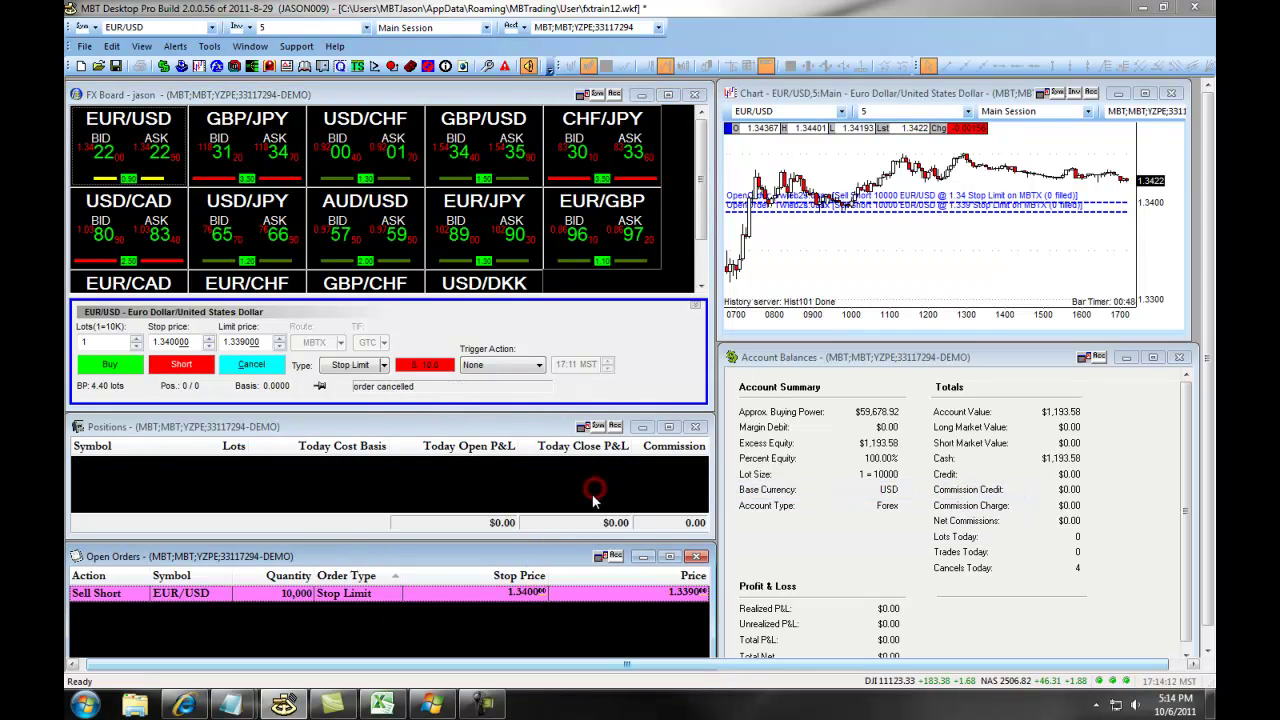
{"action": "left_click", "coordinate": [382, 366]}
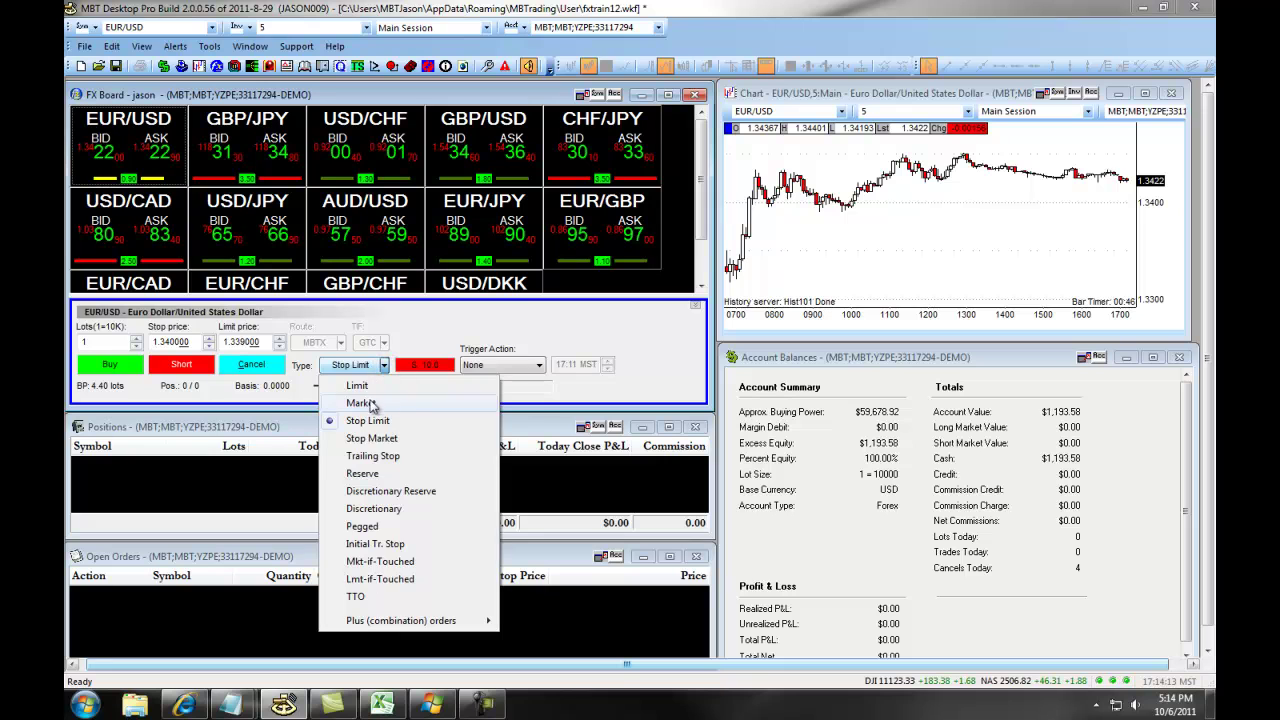
{"action": "left_click", "coordinate": [370, 404]}
{"action": "left_click", "coordinate": [115, 367]}
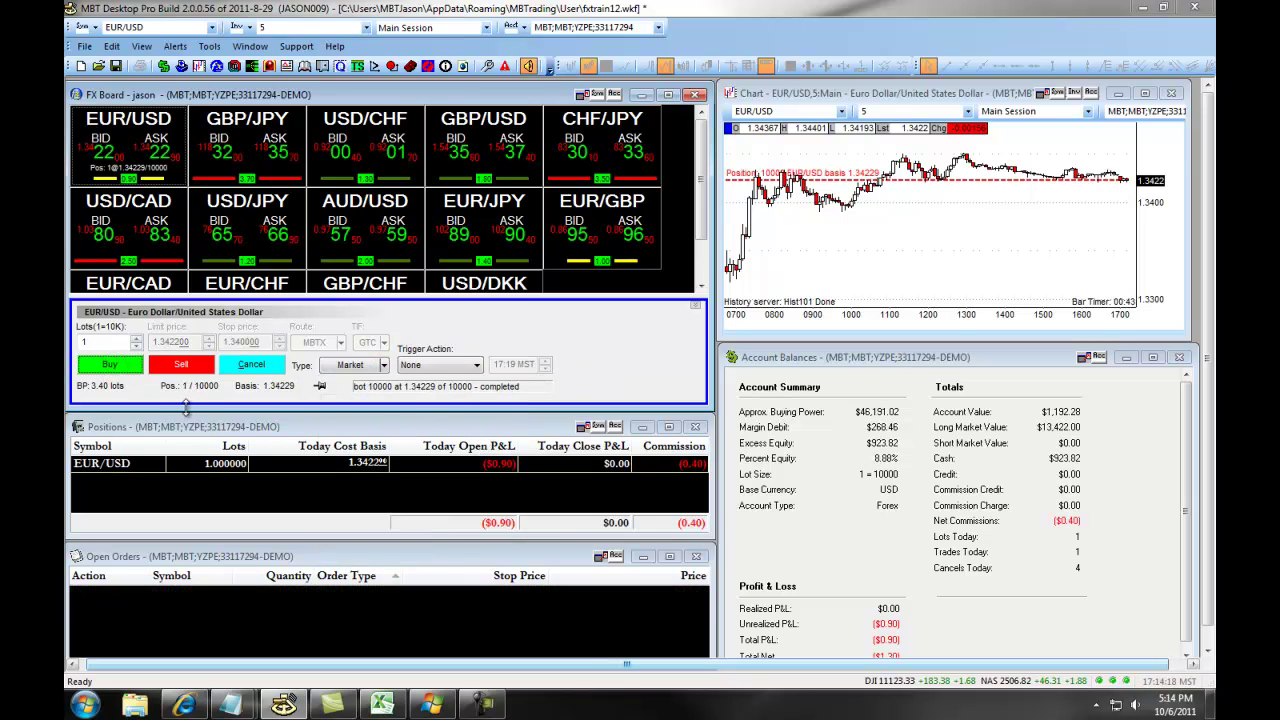
Submit a Stop Limit sell at stop 1.34, limit 1.339000
{"action": "left_click", "coordinate": [385, 366]}
{"action": "left_click", "coordinate": [372, 420]}
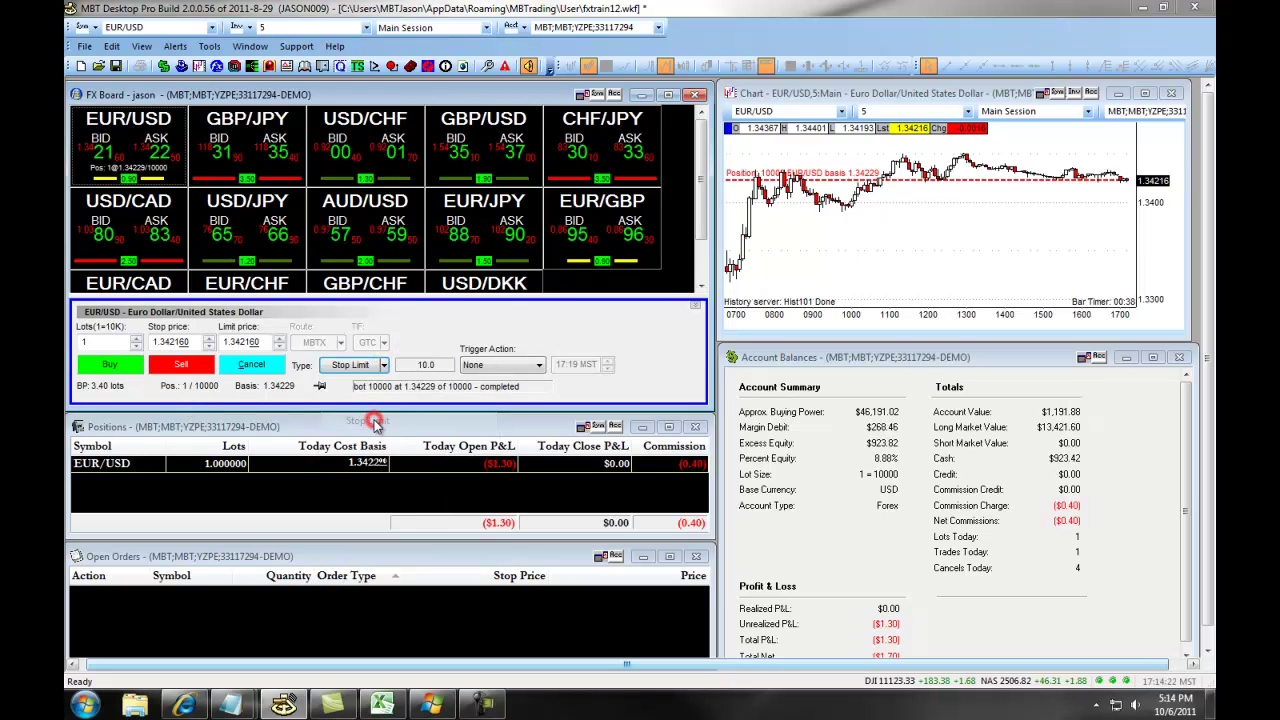
{"action": "left_click", "coordinate": [197, 341]}
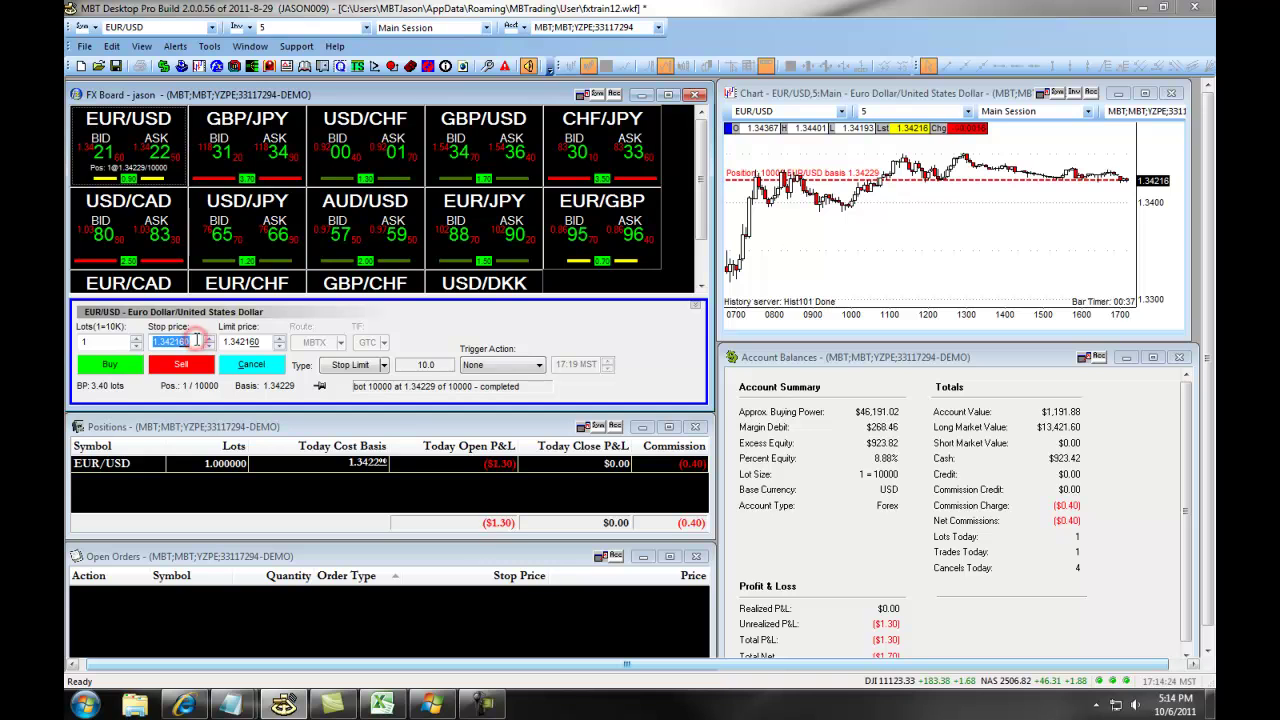
{"action": "type", "text": "1.34"}
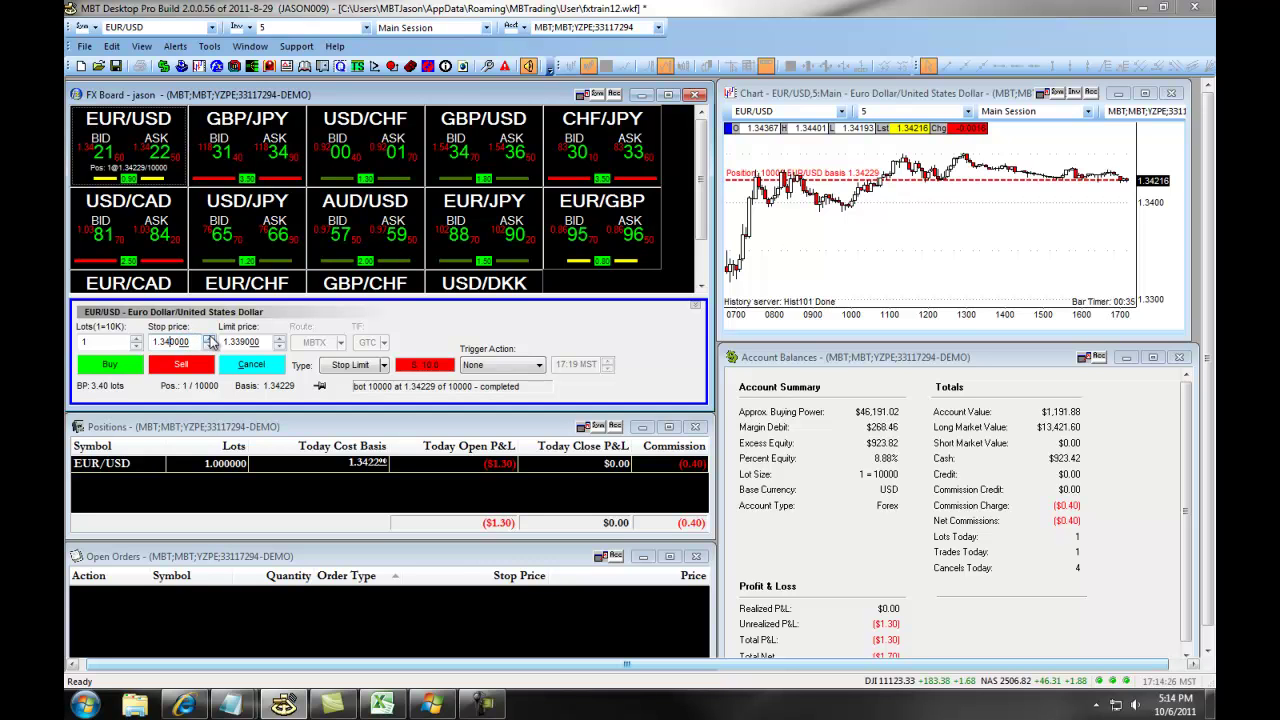
{"action": "double_click", "coordinate": [250, 341]}
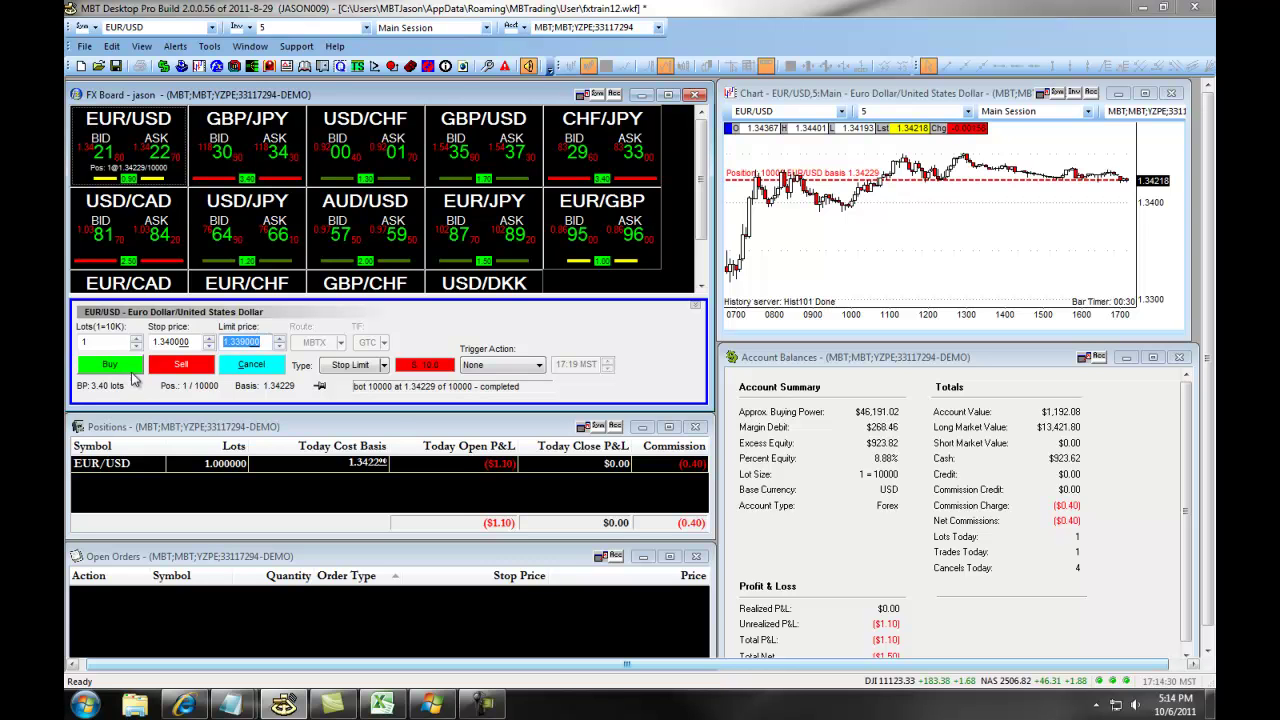
{"action": "left_click", "coordinate": [173, 368]}
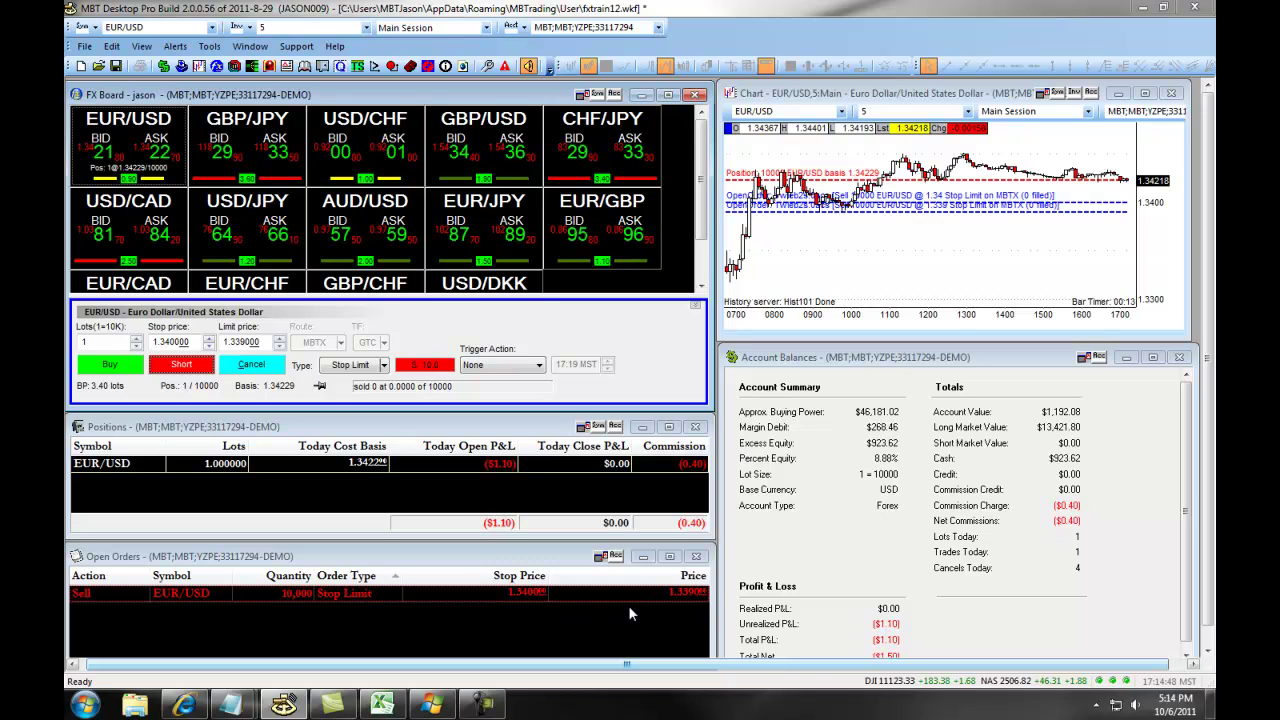
Cancel the pending EUR/USD sell stop limit and close the EUR/USD long from Positions
{"action": "left_click", "coordinate": [375, 593]}
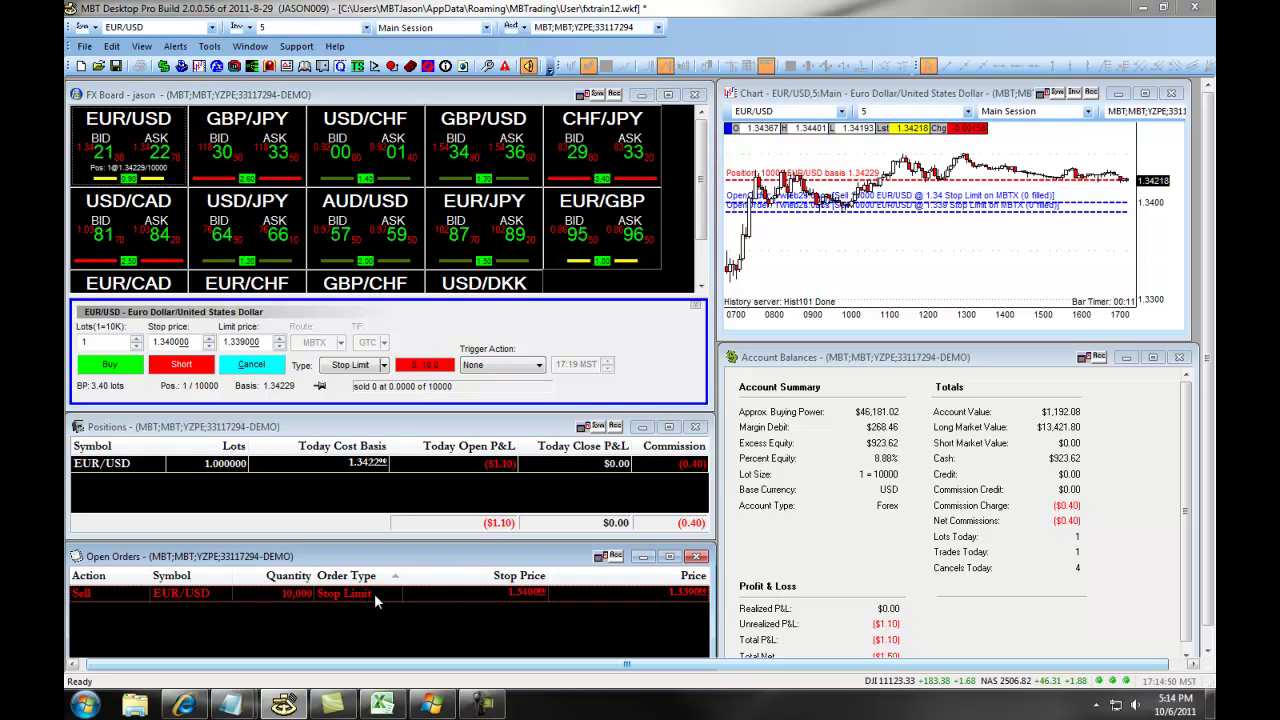
{"action": "left_click", "coordinate": [287, 500]}
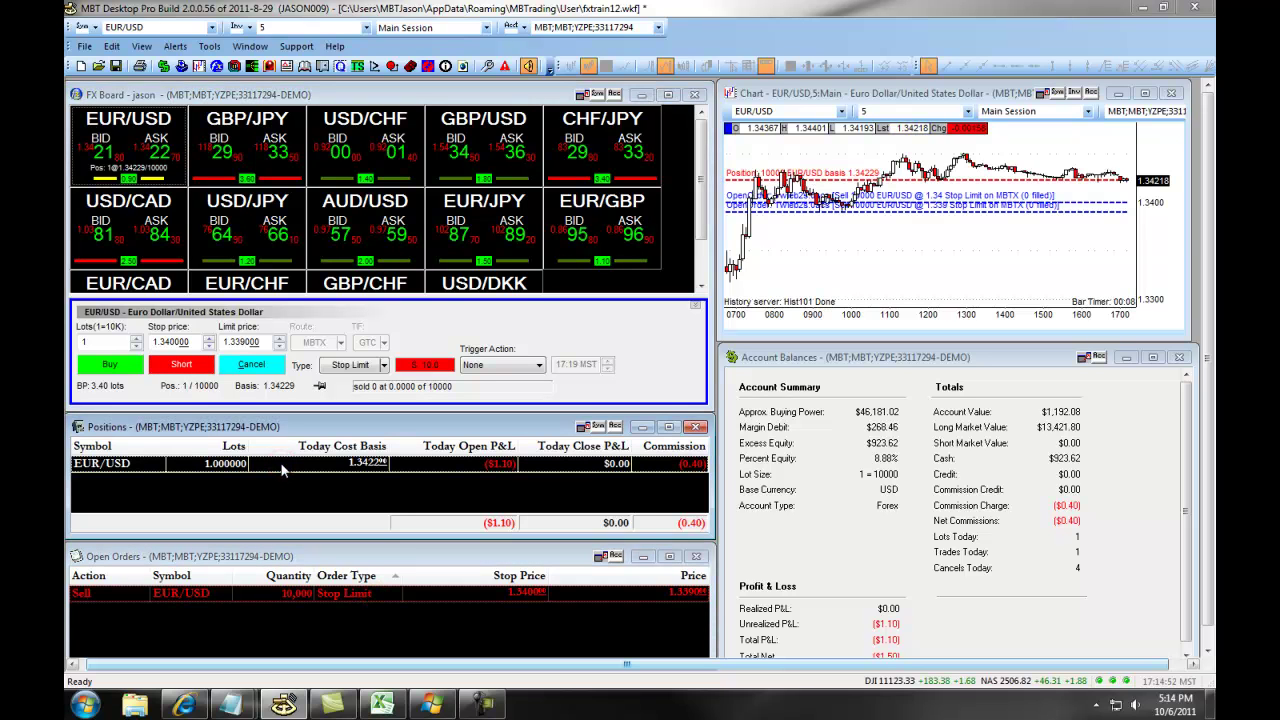
{"action": "right_click", "coordinate": [286, 593]}
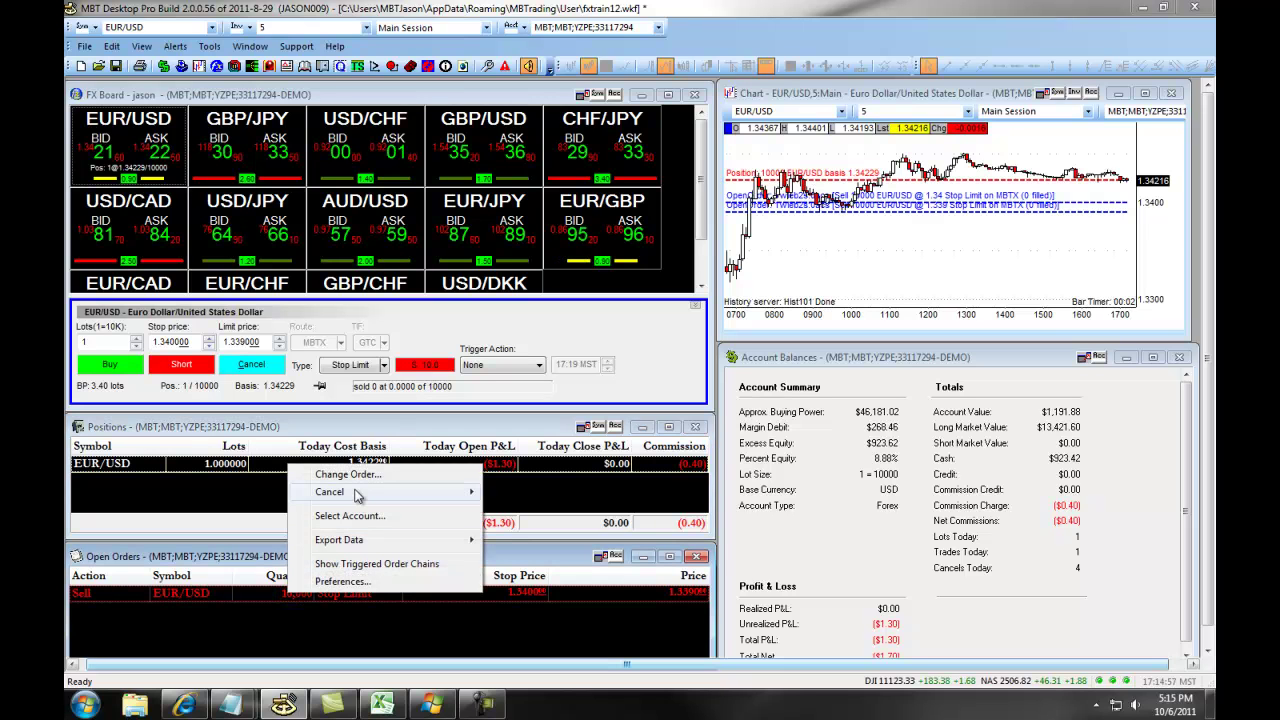
{"action": "mouse_move", "coordinate": [330, 492]}
{"action": "left_click", "coordinate": [248, 491]}
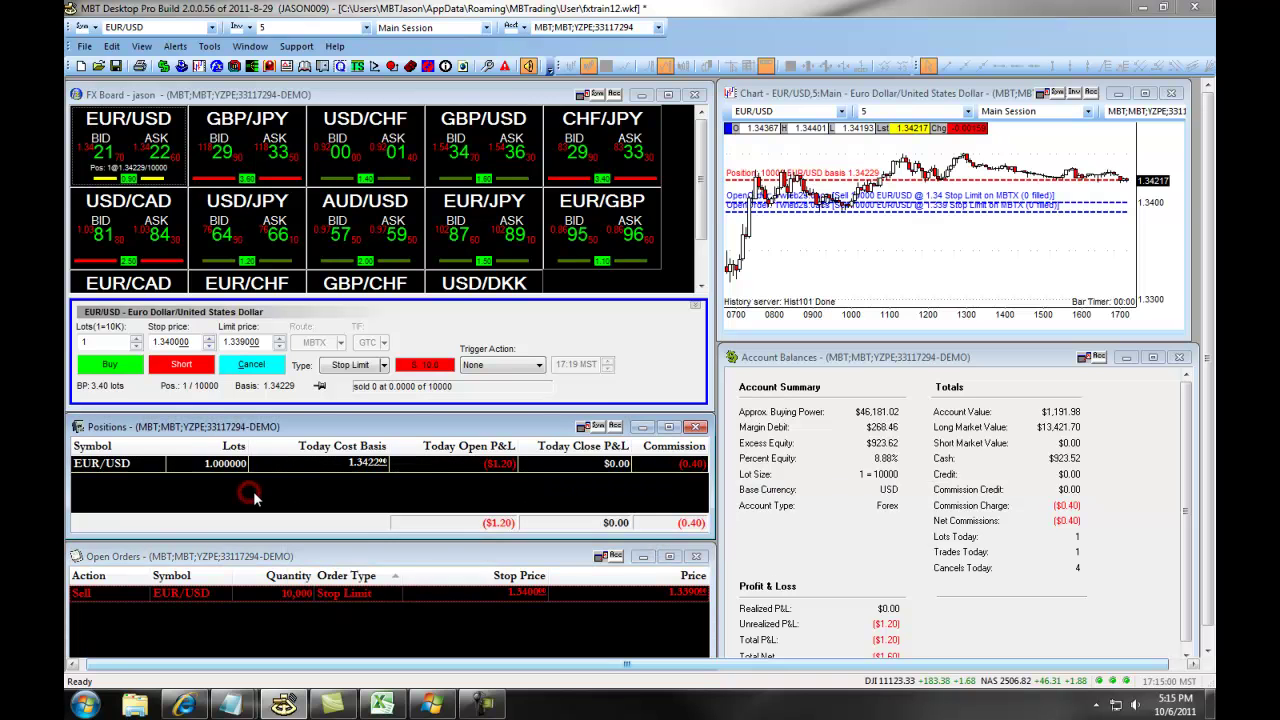
{"action": "right_click", "coordinate": [367, 468]}
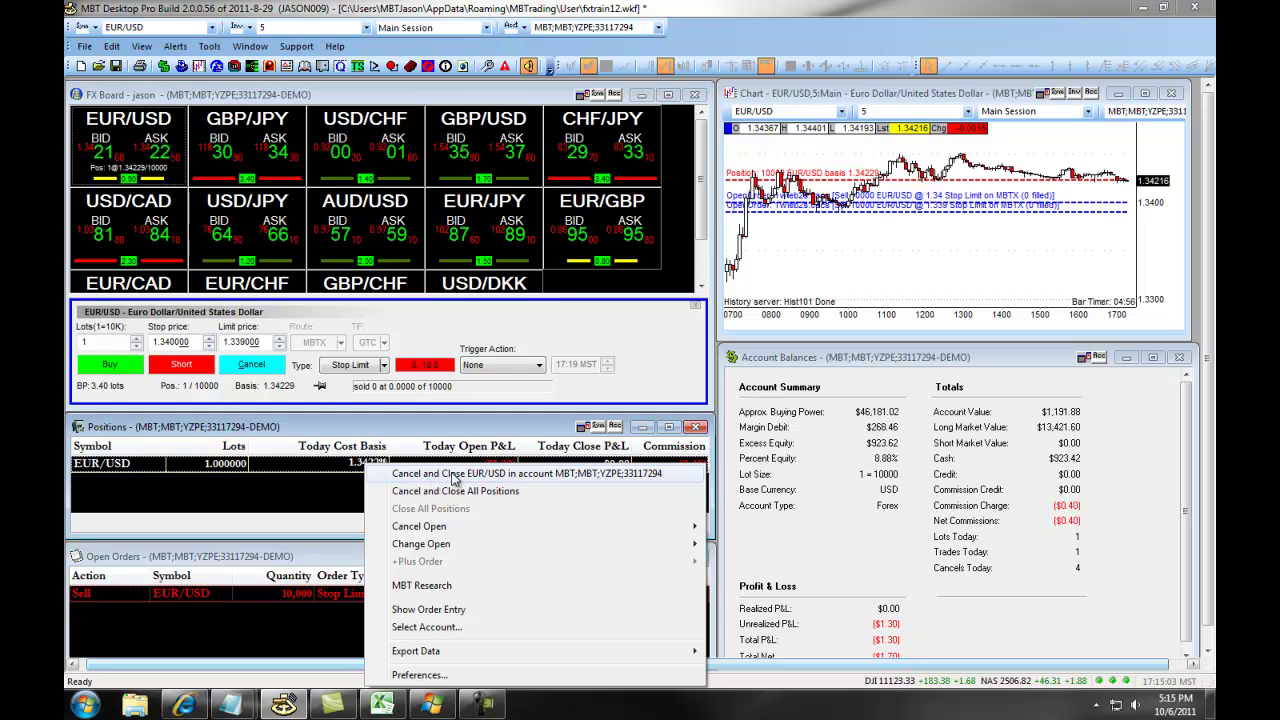
{"action": "left_click", "coordinate": [545, 476]}
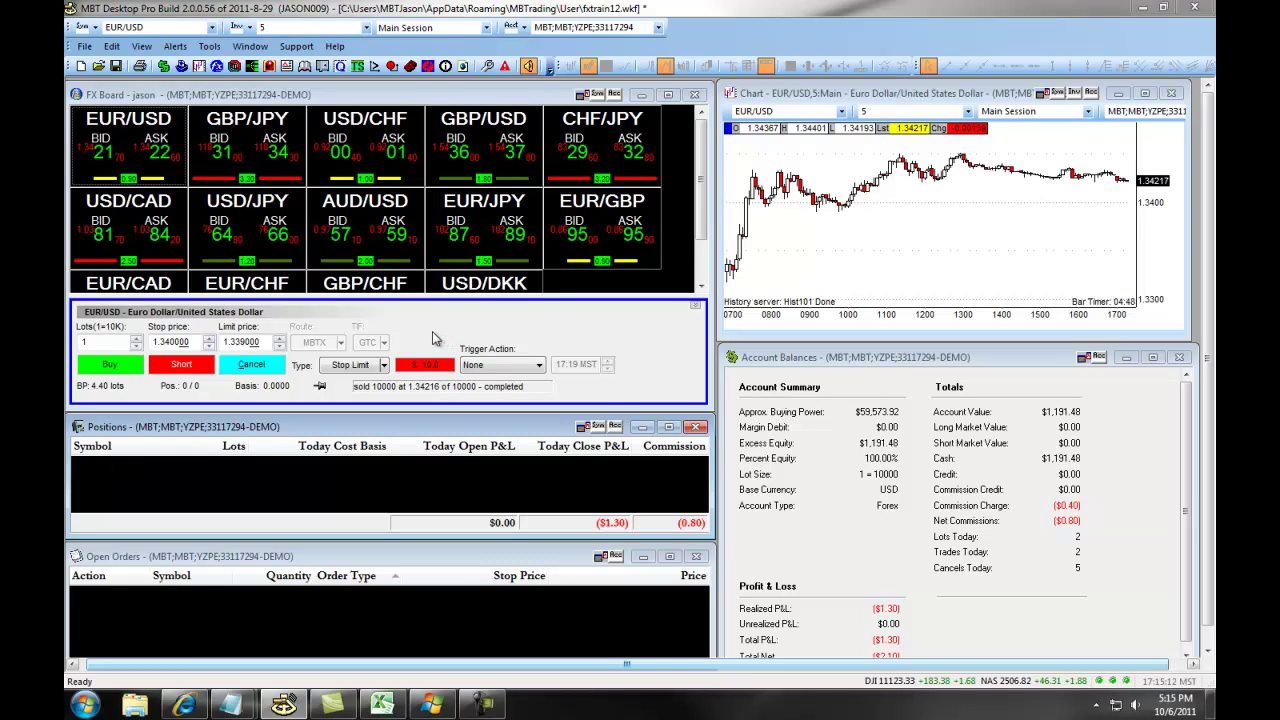
In order entry Preferences, raise the stop limit offset to 10.0 forex pips
{"action": "right_click", "coordinate": [600, 346]}
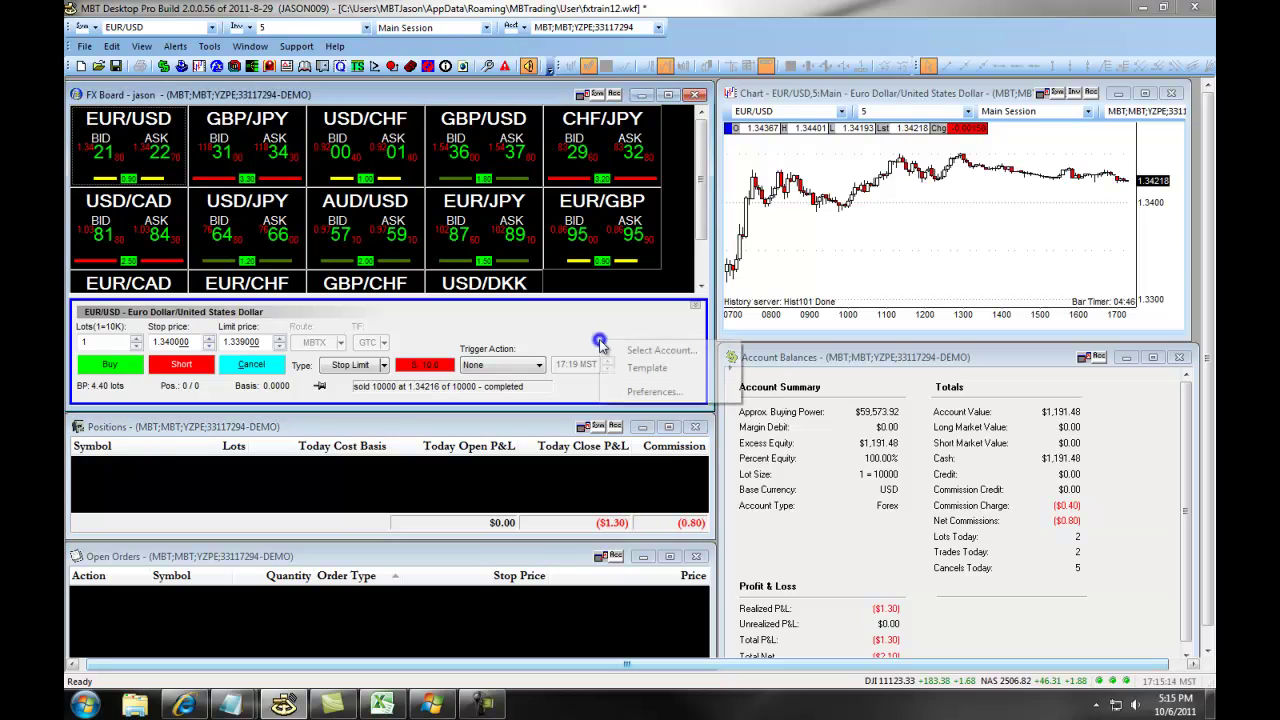
{"action": "left_click", "coordinate": [635, 391]}
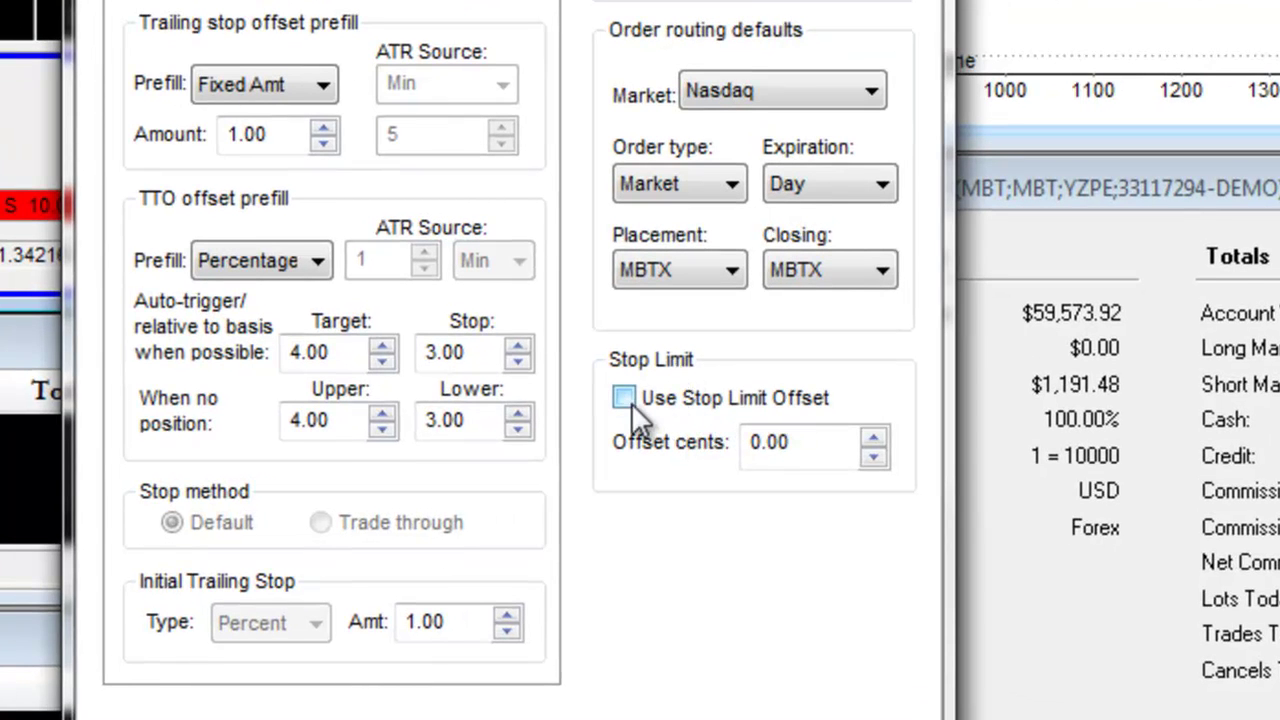
{"action": "left_click", "coordinate": [873, 436]}
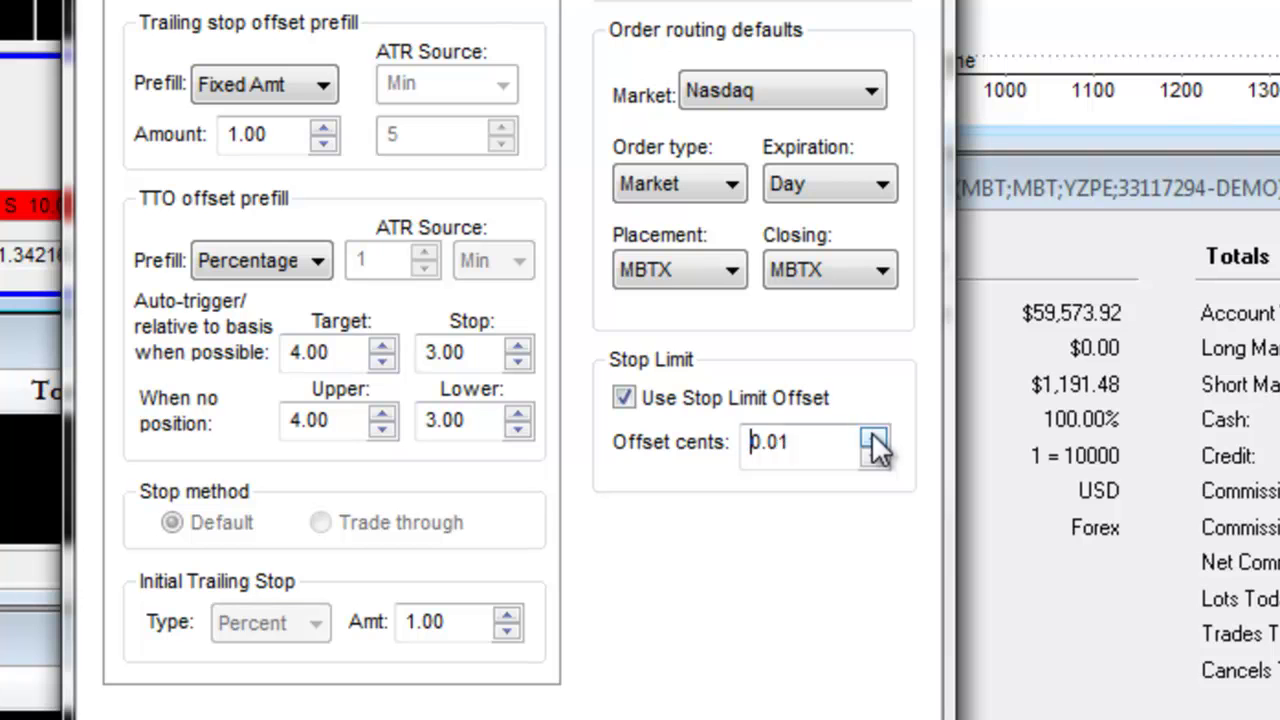
{"action": "left_click", "coordinate": [873, 436]}
{"action": "left_click", "coordinate": [873, 436]}
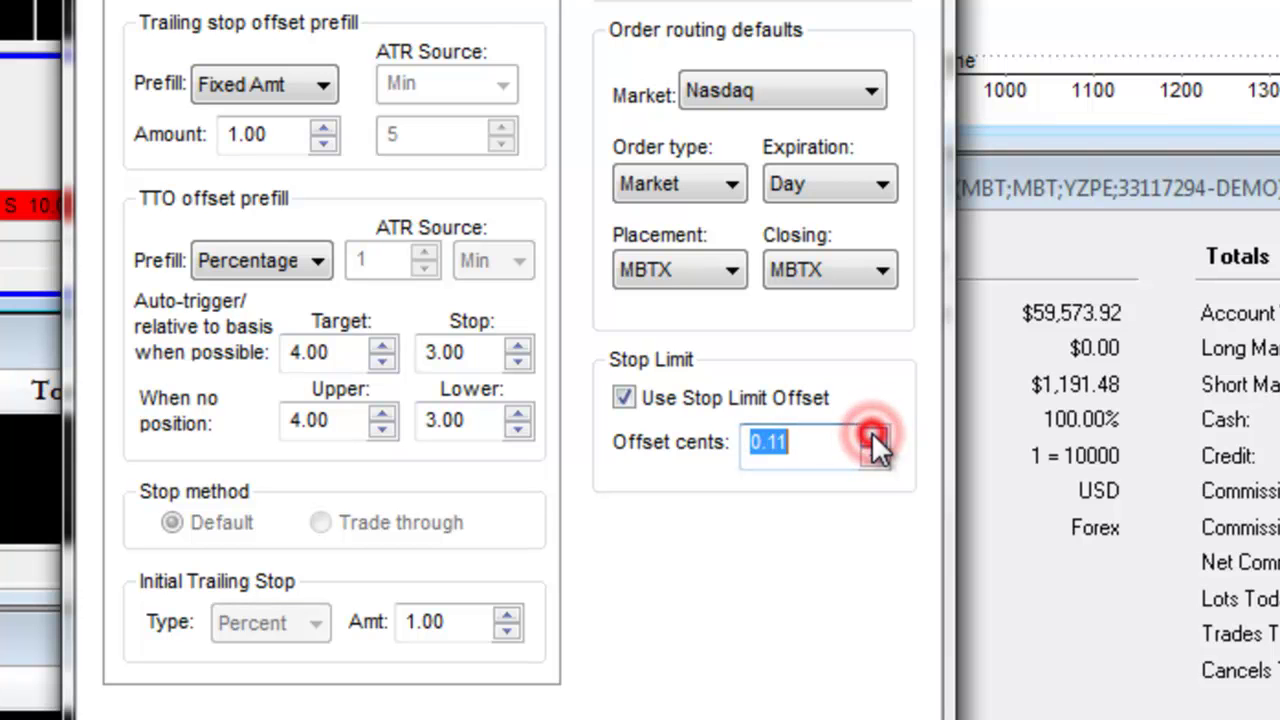
{"action": "left_click", "coordinate": [871, 445]}
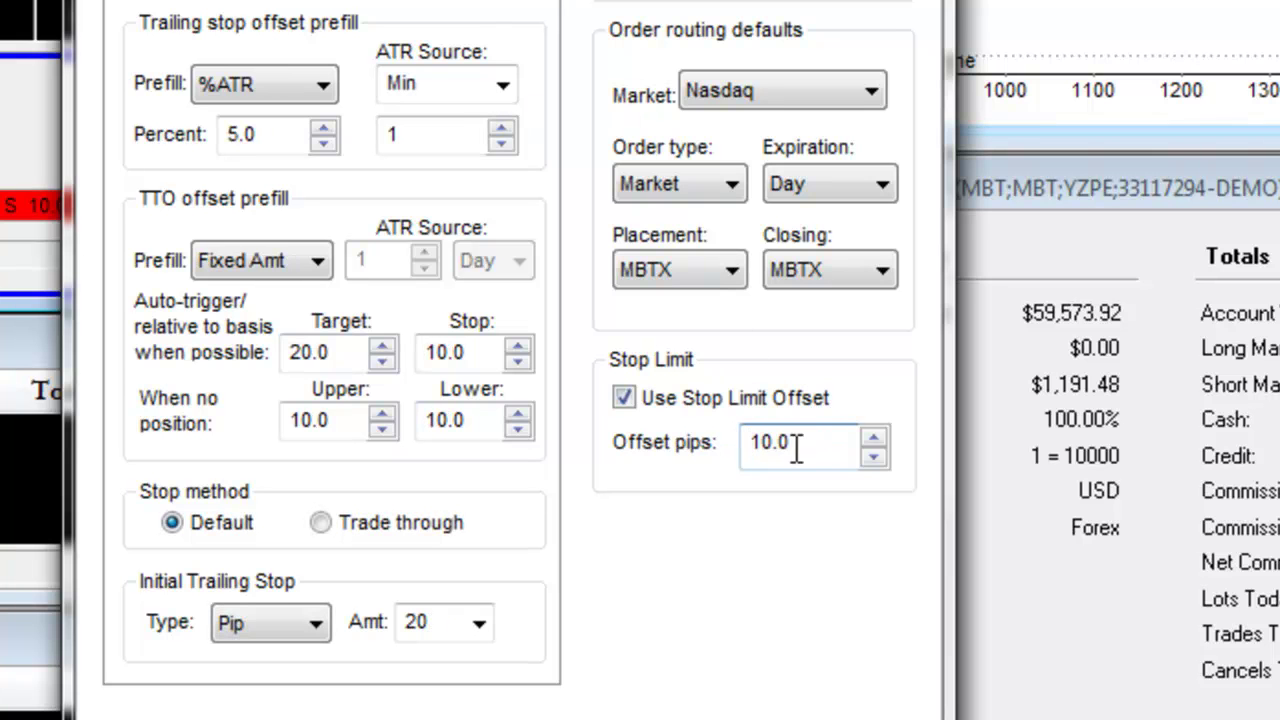
{"action": "left_click_drag", "start_coordinate": [805, 443], "coordinate": [752, 447]}
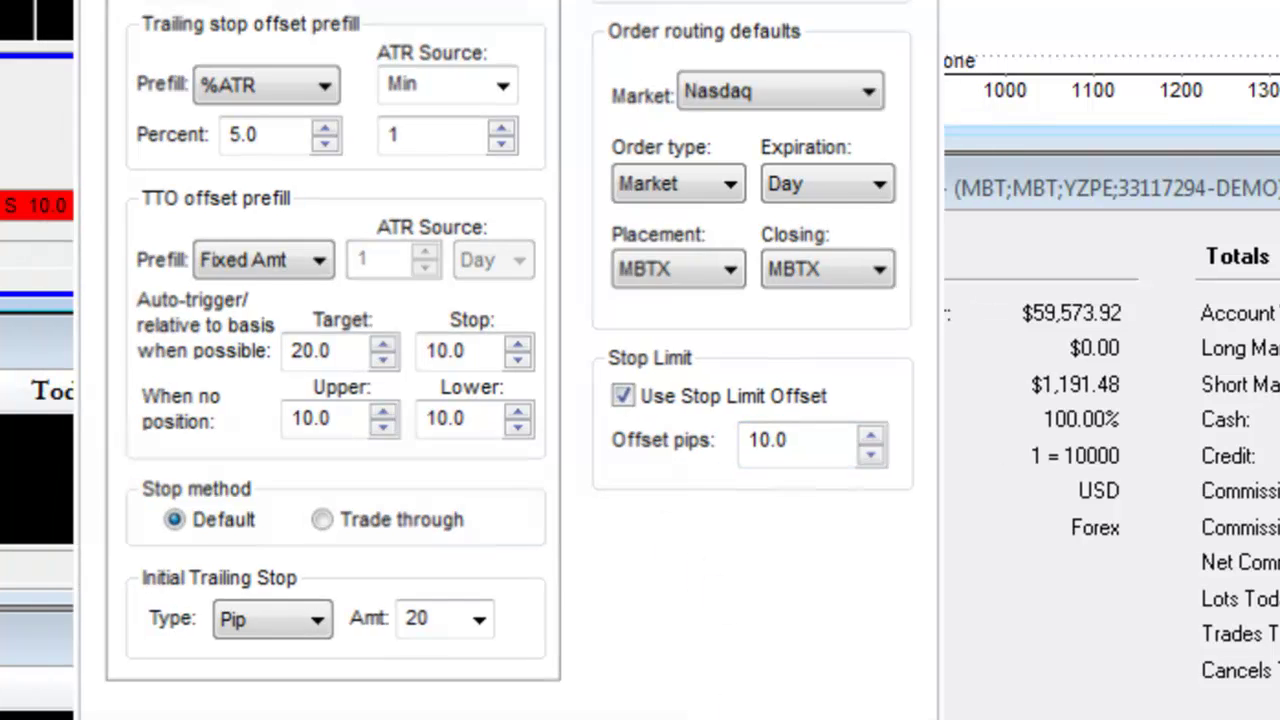
Close Preferences with OK, keeping Stop Limit as the order type
{"action": "left_click", "coordinate": [365, 464]}
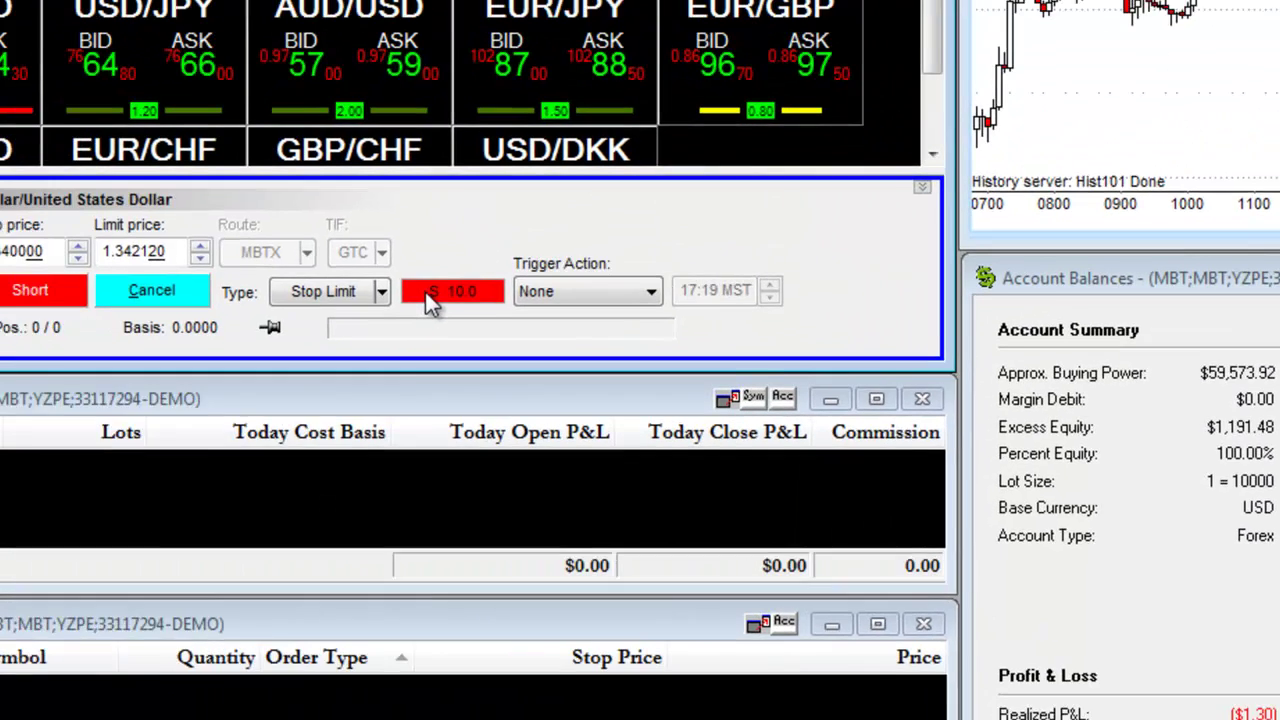
{"action": "left_click", "coordinate": [382, 291]}
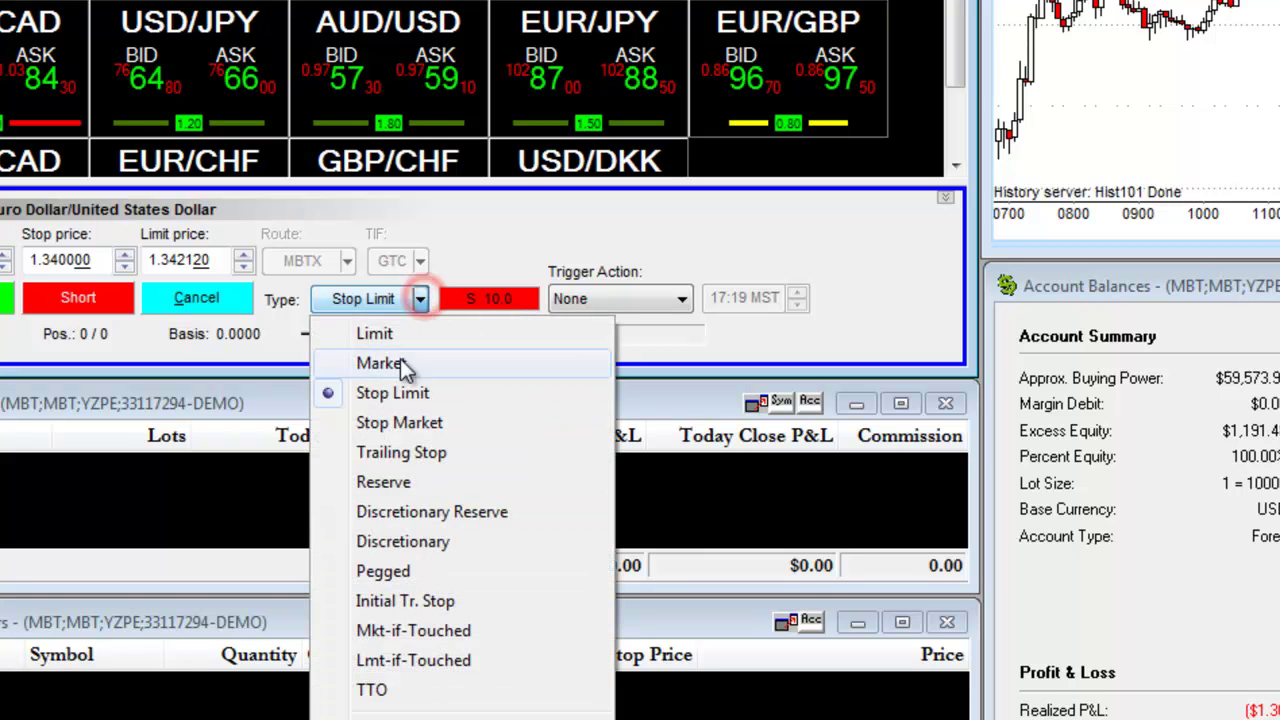
{"action": "left_click", "coordinate": [398, 395]}
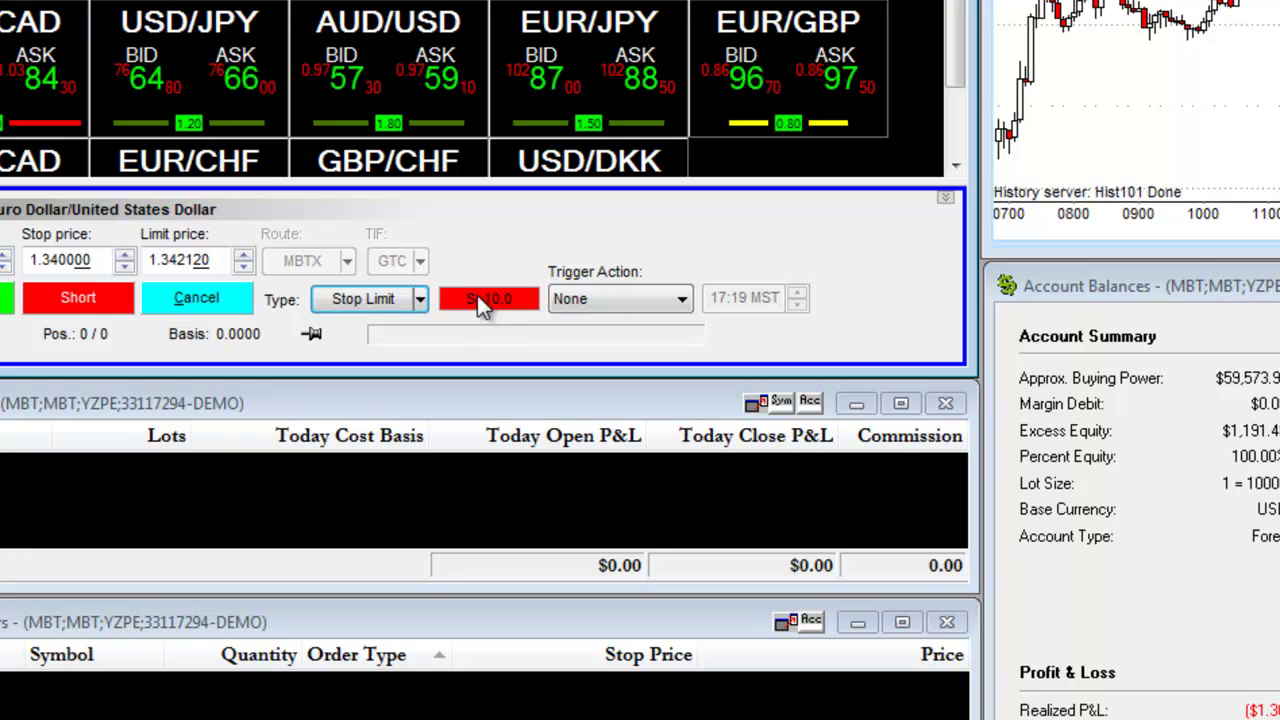
Change the stop price to 1.350000 so the limit auto-follows at 1.351000
{"action": "double_click", "coordinate": [106, 258]}
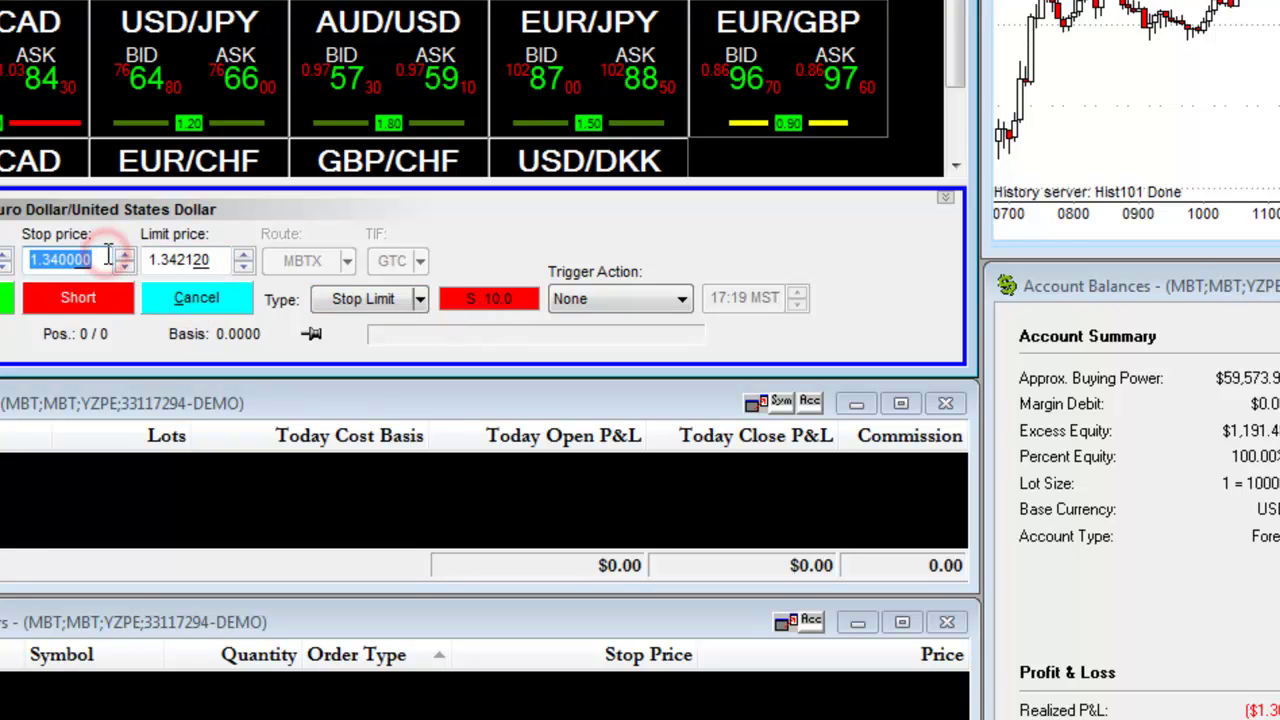
{"action": "left_click_drag", "start_coordinate": [104, 258], "coordinate": [57, 260]}
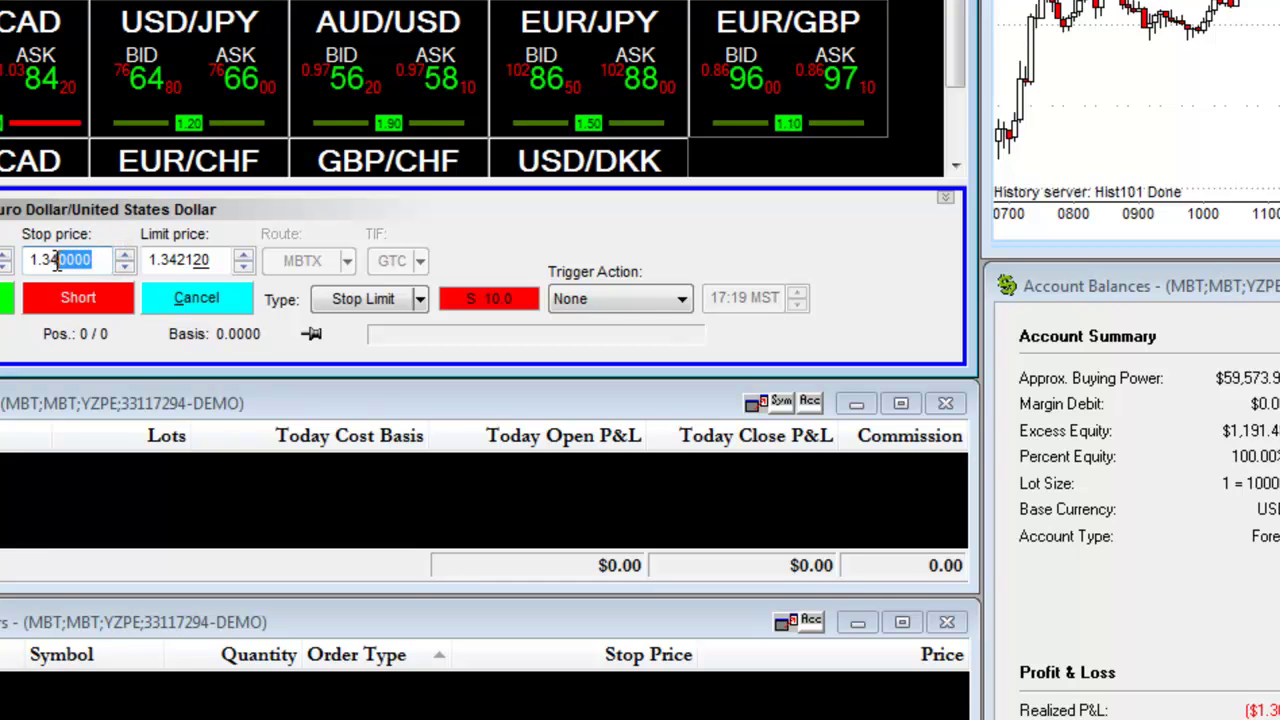
{"action": "key", "text": "BackSpace"}
{"action": "key", "text": "BackSpace"}
{"action": "type", "text": "0"}
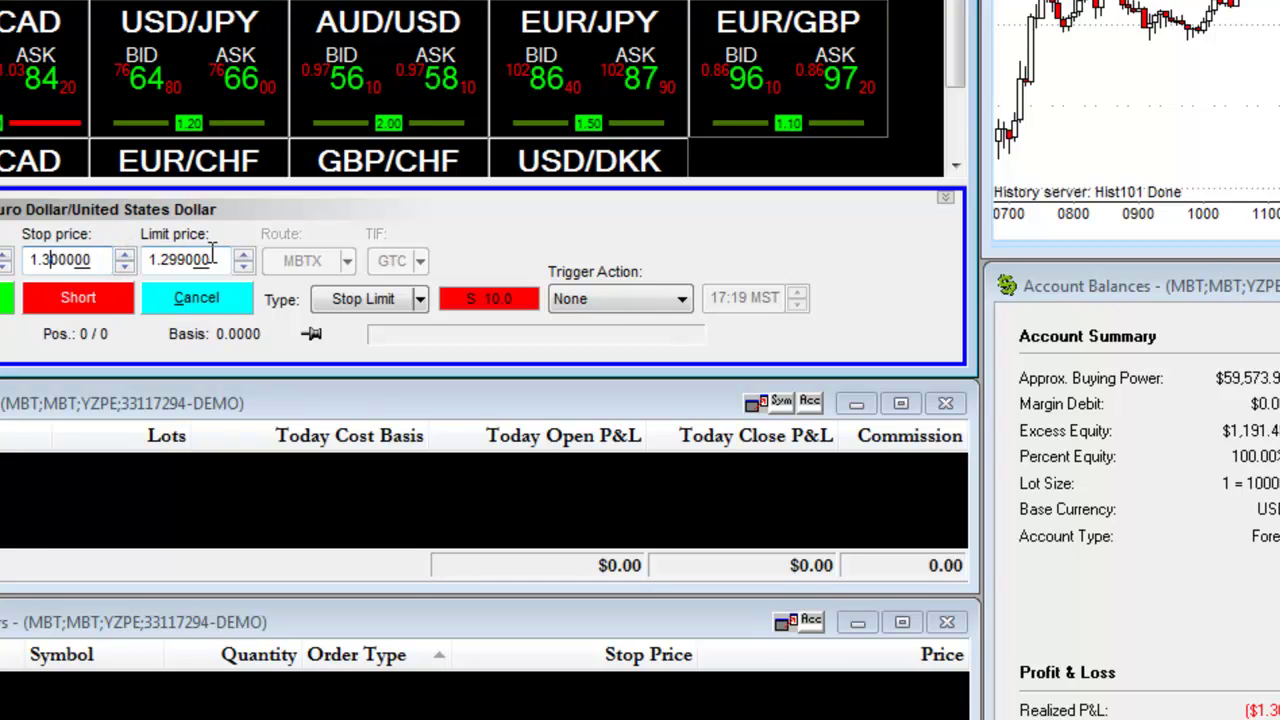
{"action": "type", "text": "5"}
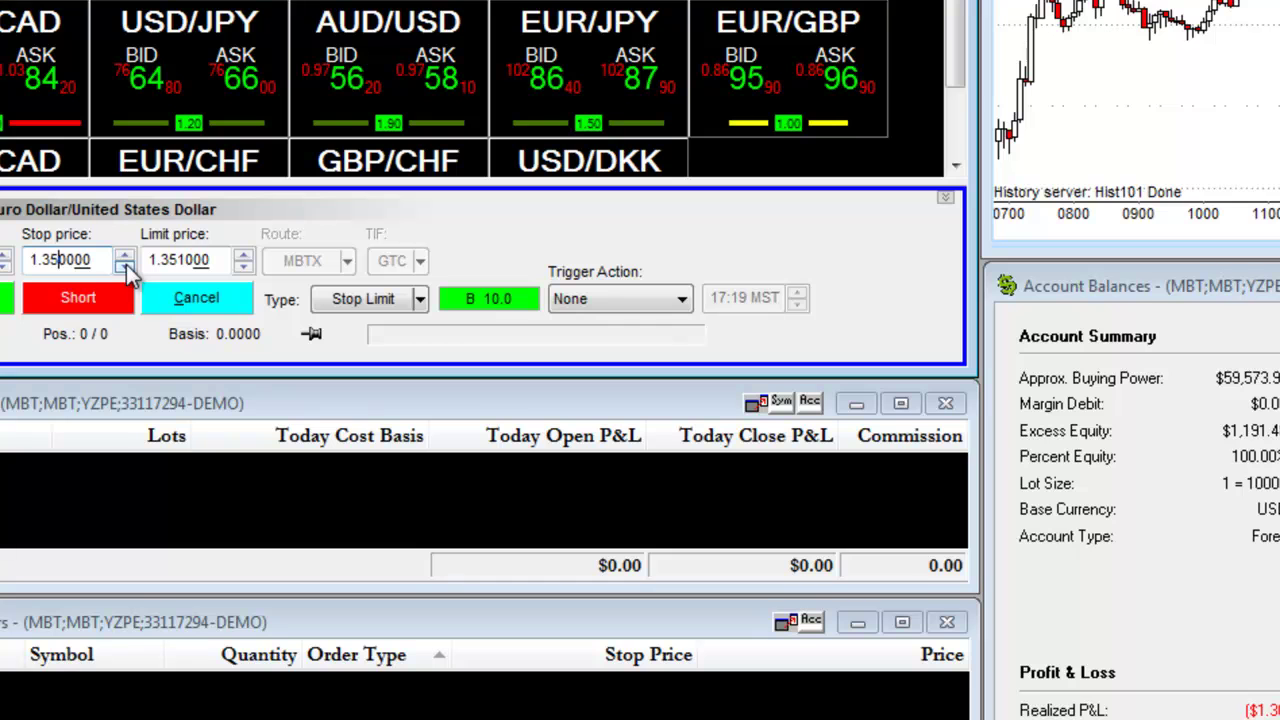
{"action": "double_click", "coordinate": [210, 260]}
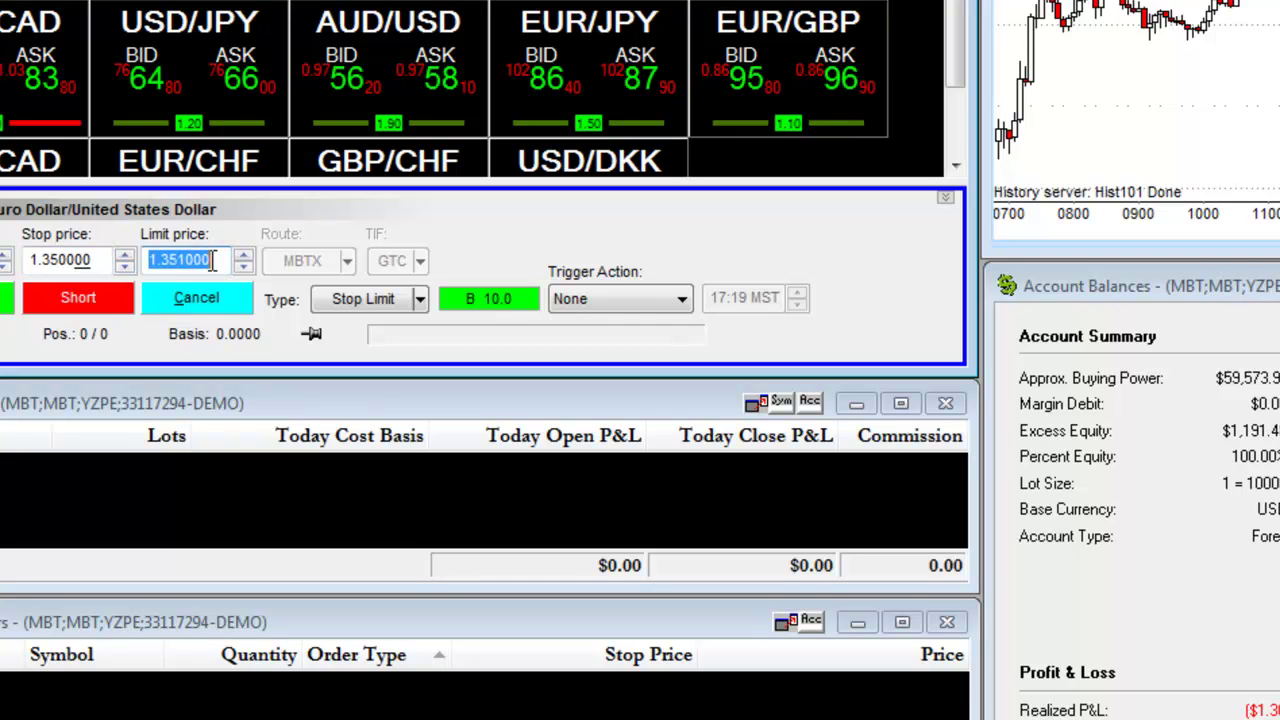